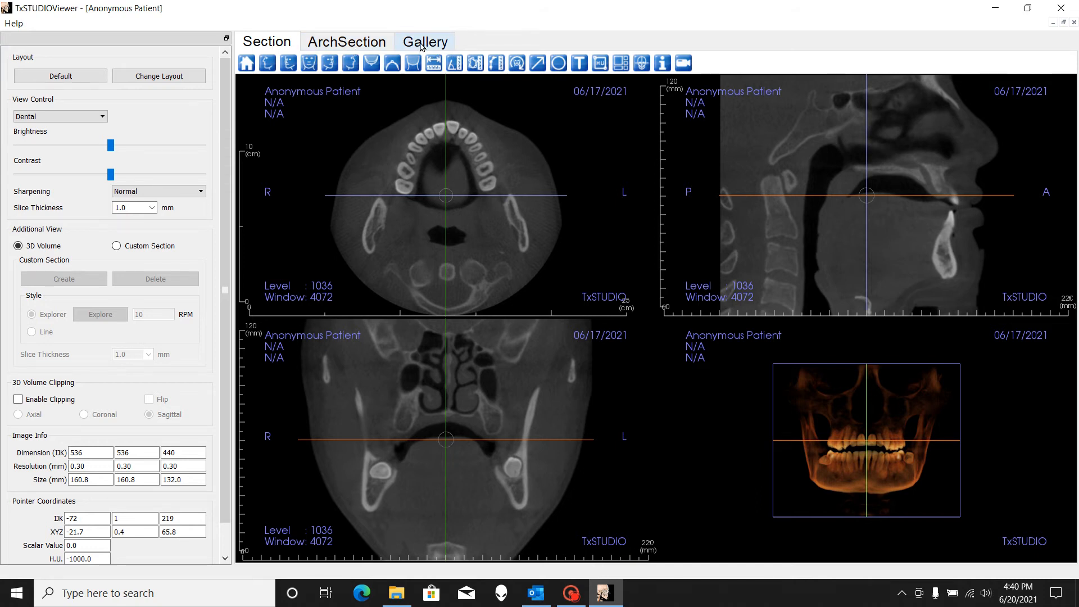
- In ArchSection, use Reorientation to set the lower volume limit just below the mandible and the upper limit near the condyles
click(339, 44)
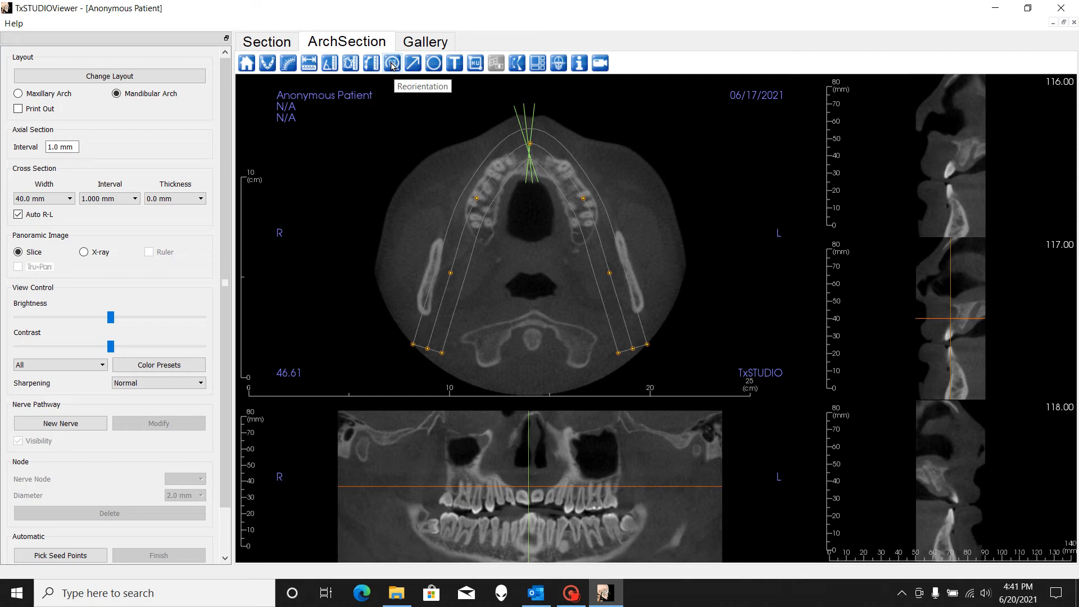
click(392, 64)
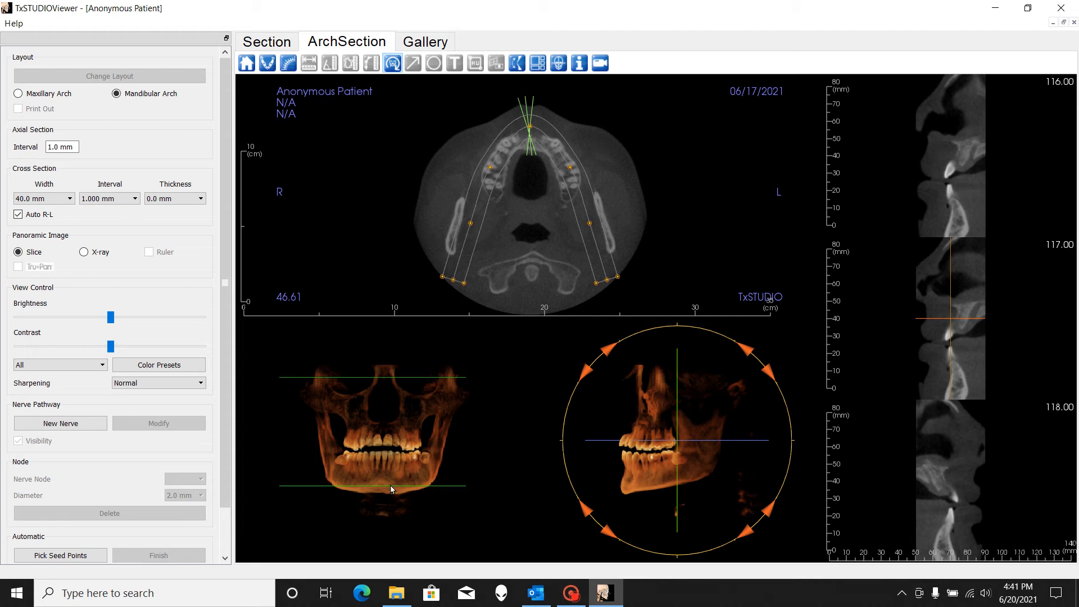
drag(390, 486, 393, 498)
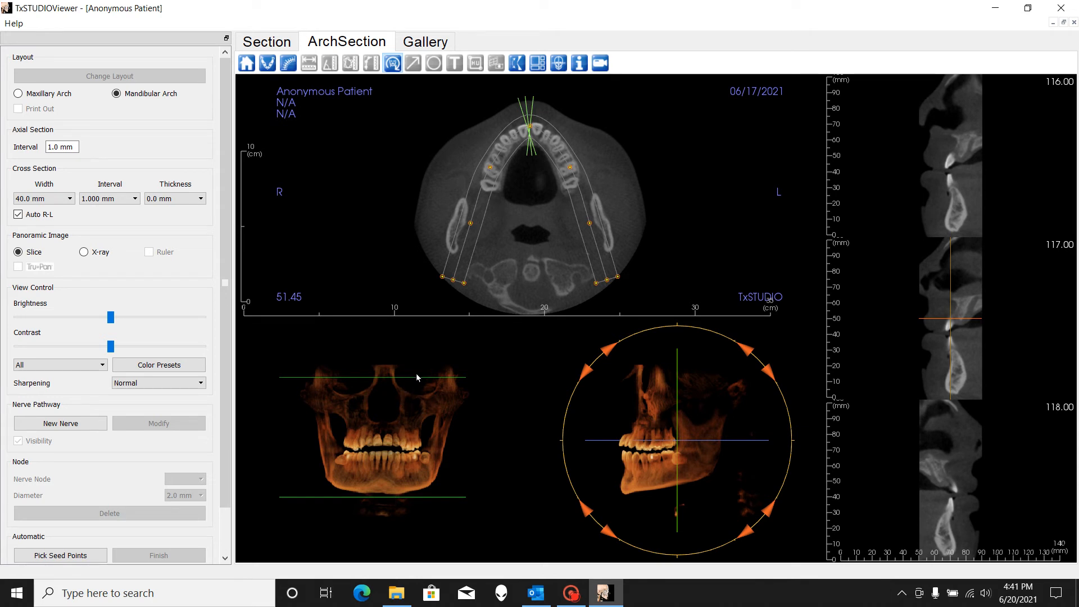
drag(411, 378, 414, 431)
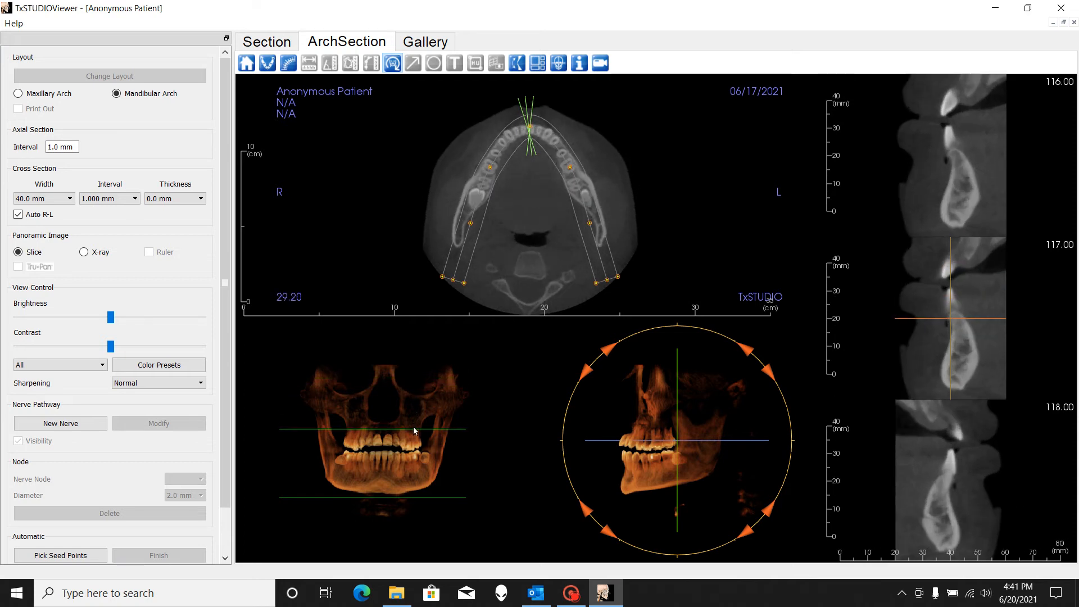
drag(411, 419, 398, 382)
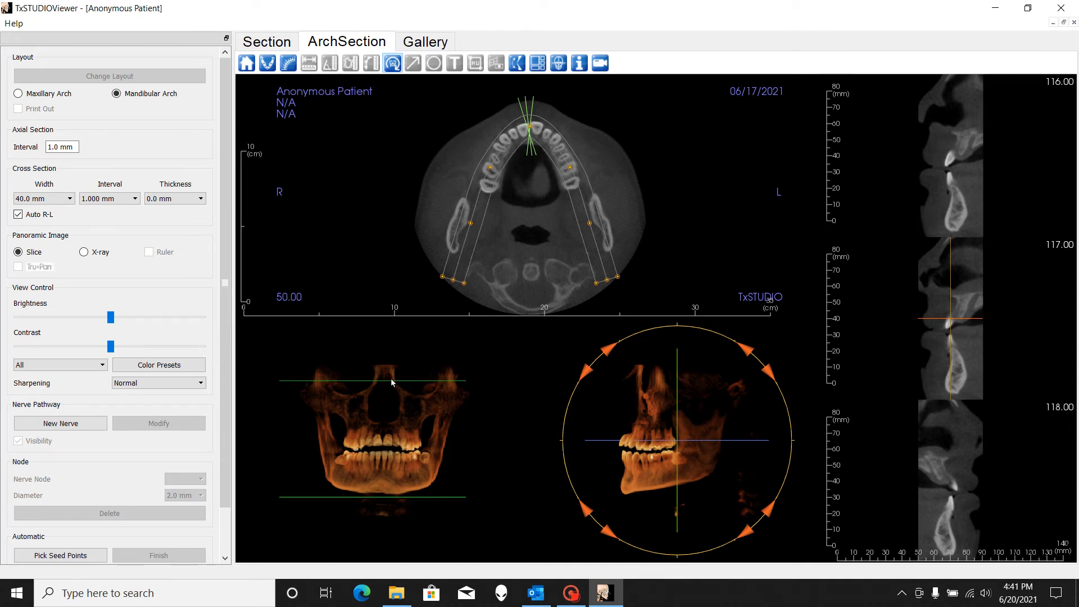
click(392, 64)
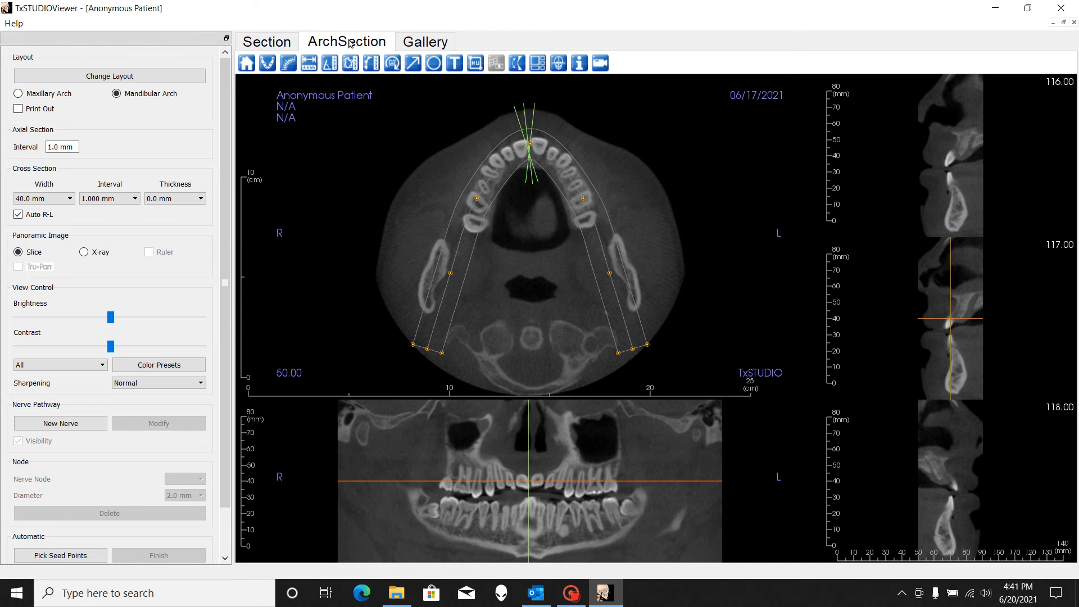
- Look over the Gallery and the available ArchSection layouts without changing the current layout
click(431, 45)
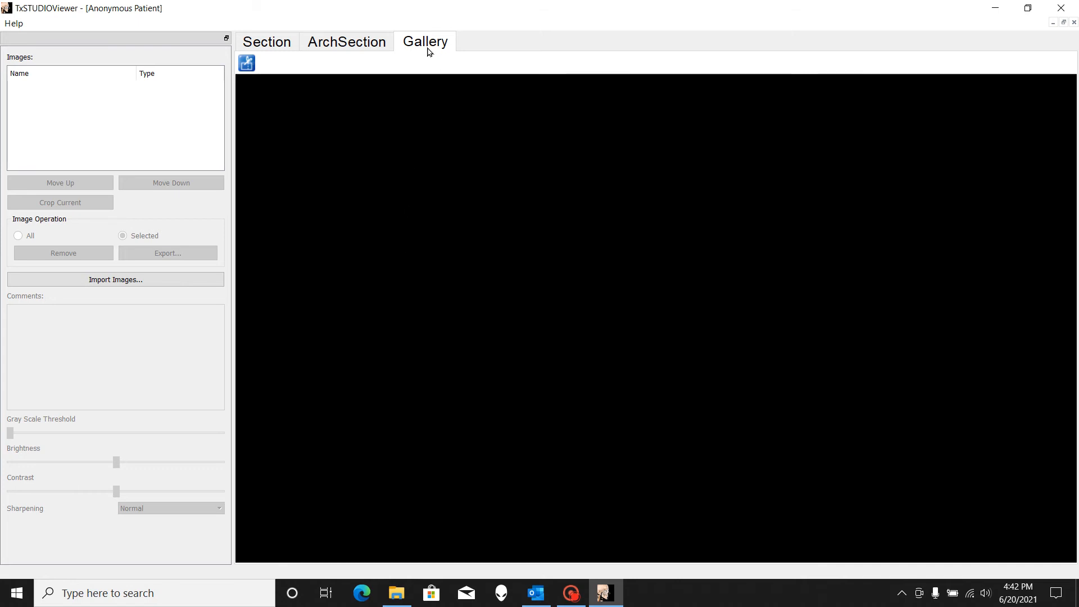
click(355, 46)
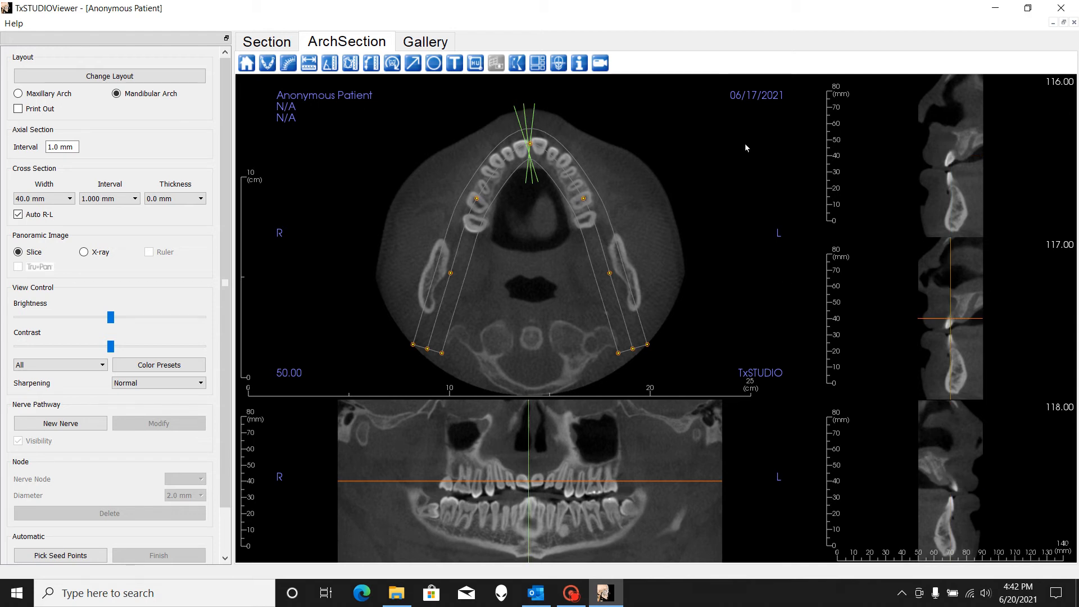
click(122, 78)
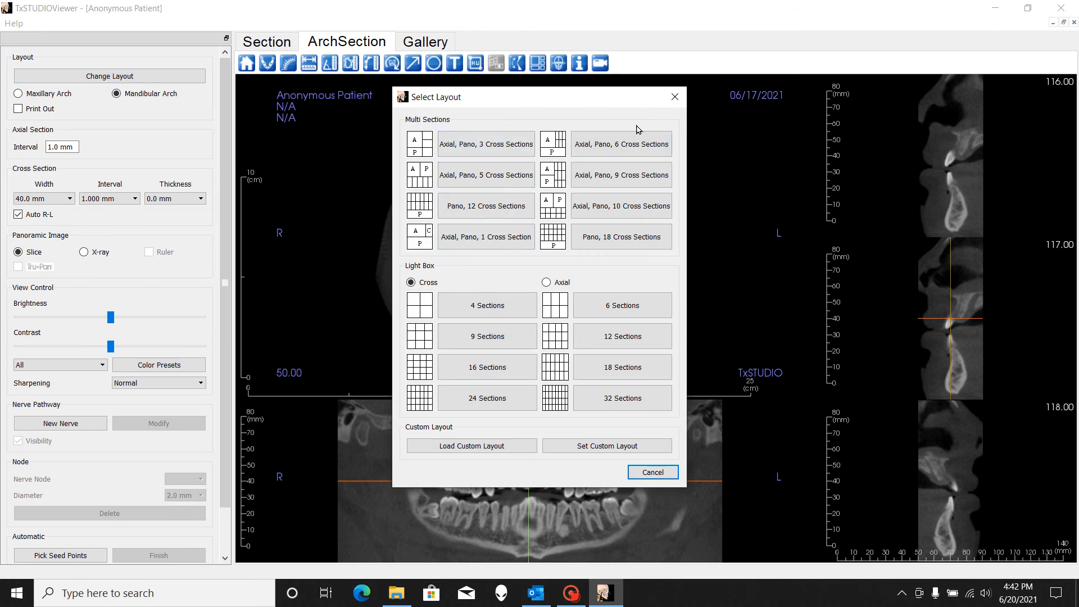
click(674, 98)
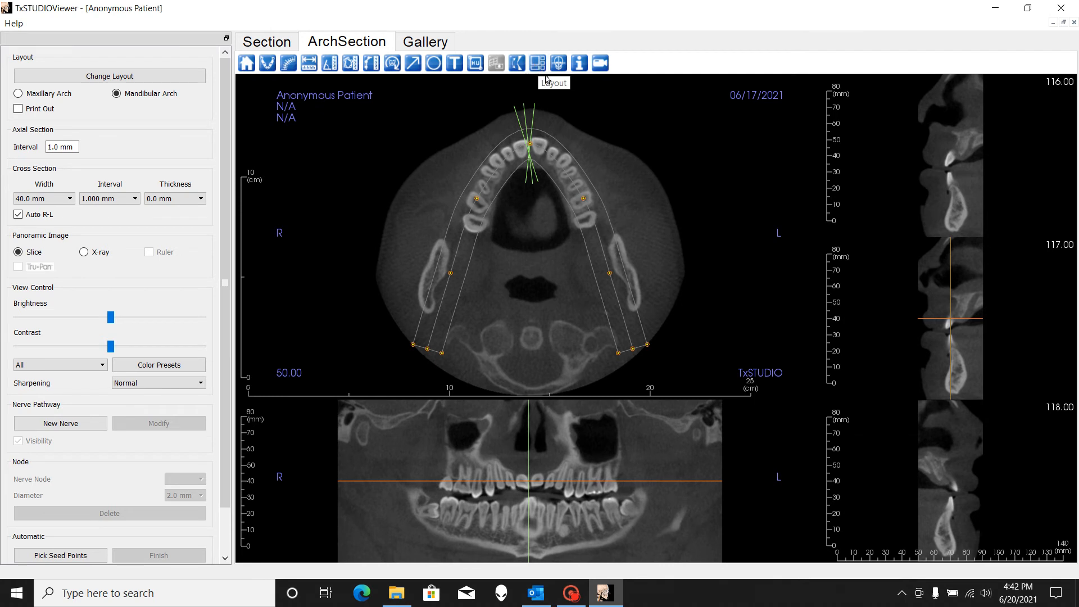
- Apply the Pano, 18 Cross Sections layout and select cross-section 118
click(538, 66)
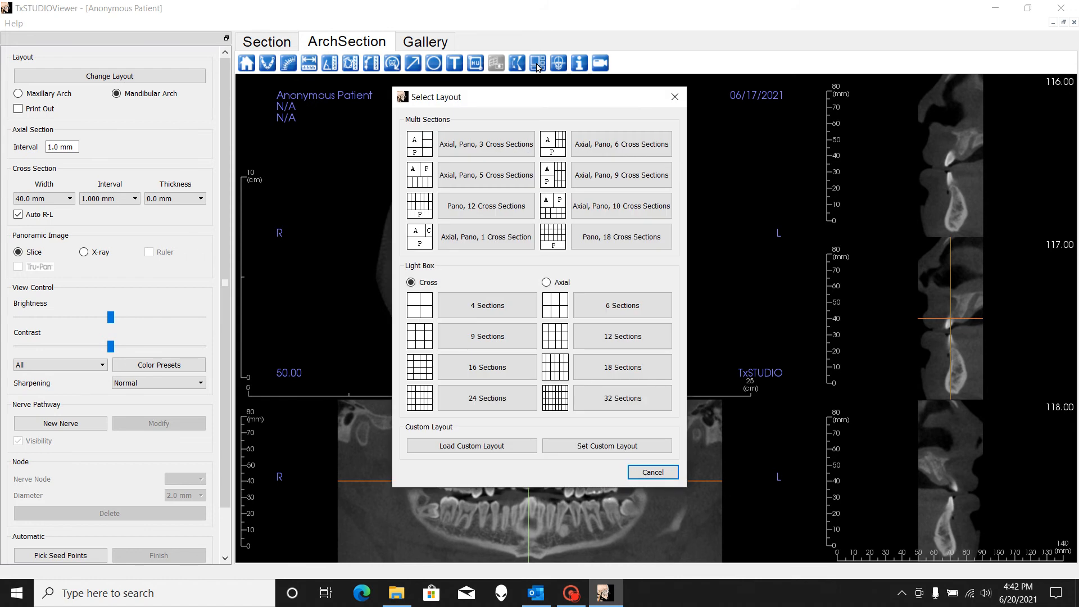
click(618, 237)
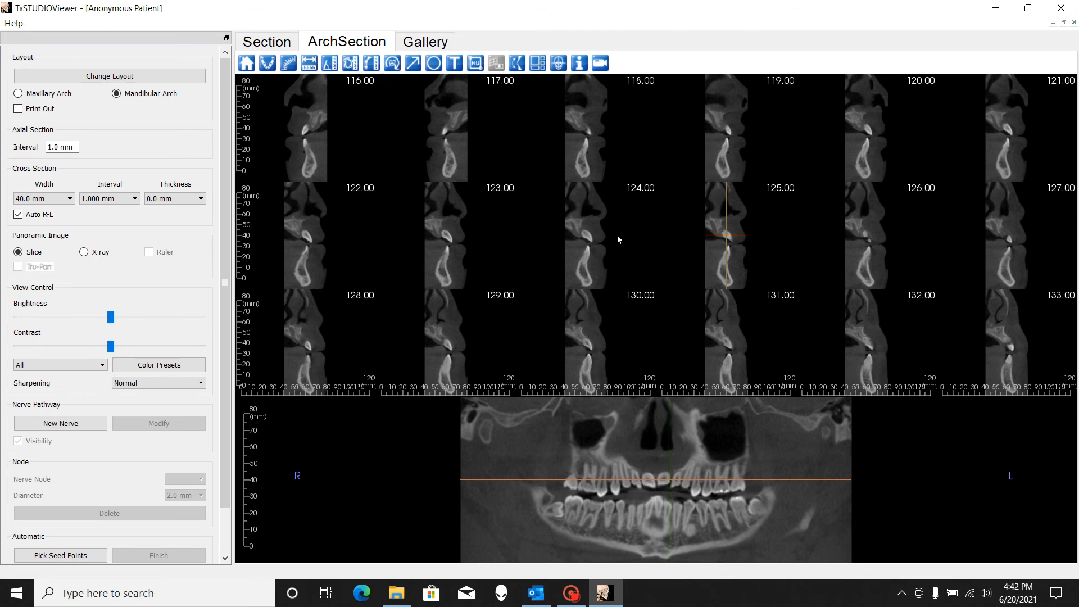
click(565, 96)
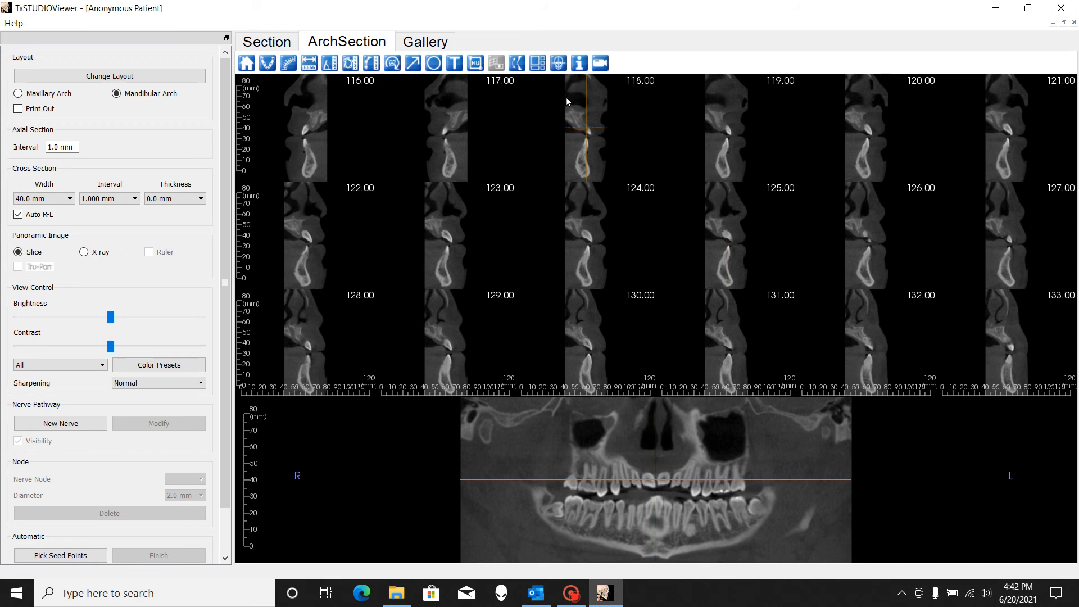
- Check the Axial light box option, return it to Cross, and apply the Axial, Pano, 3 Cross Sections layout
click(543, 67)
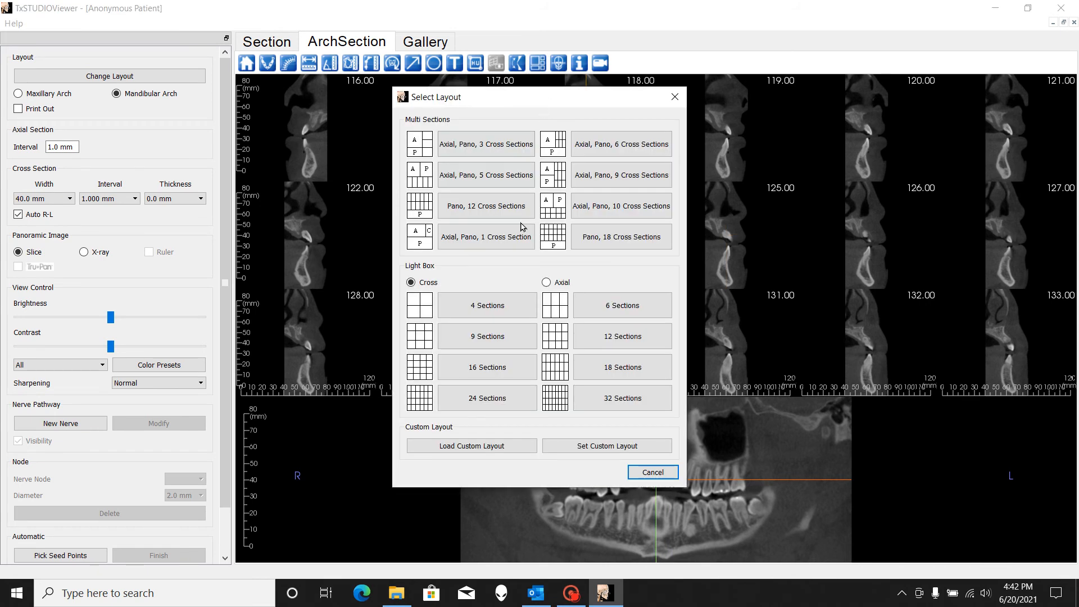
click(546, 282)
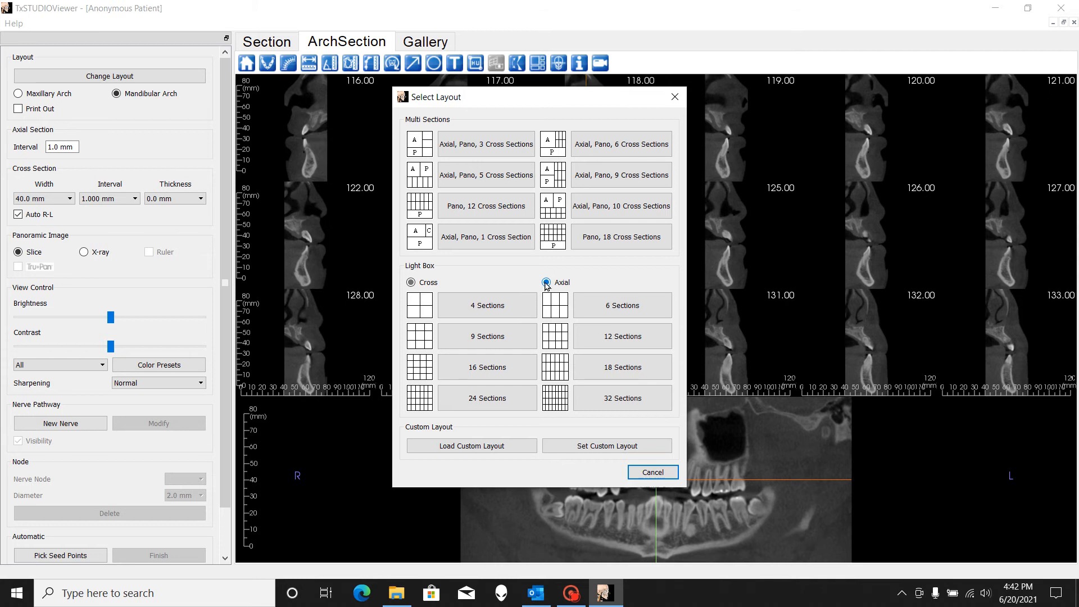
click(411, 283)
click(470, 141)
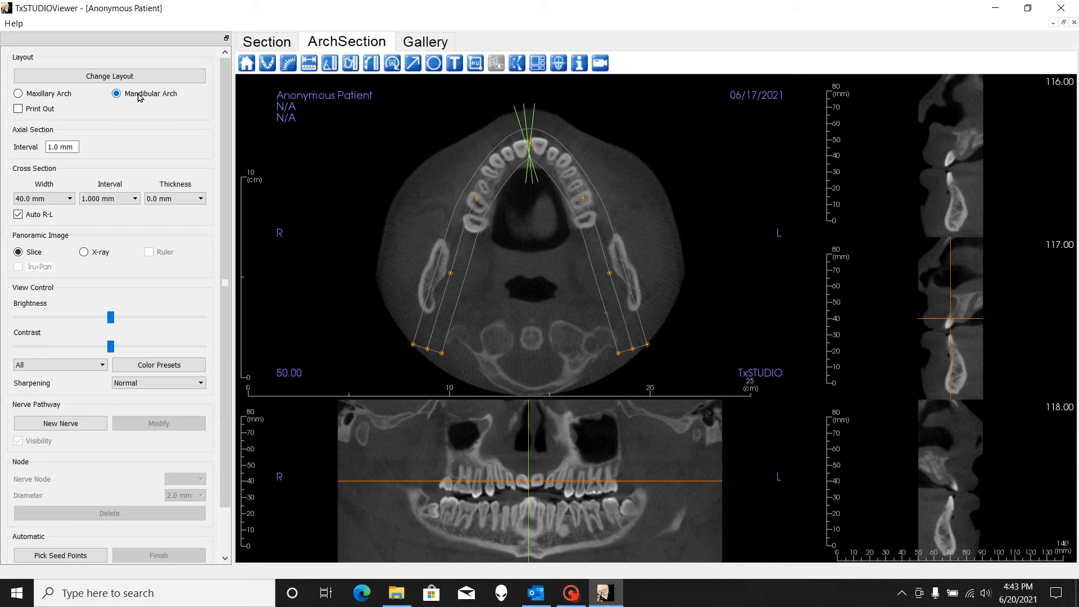
- Try the maxillary arch, return to the mandibular arch, and move the axial view to slice 49.00
click(18, 94)
click(117, 94)
scroll(591, 212, down, 1)
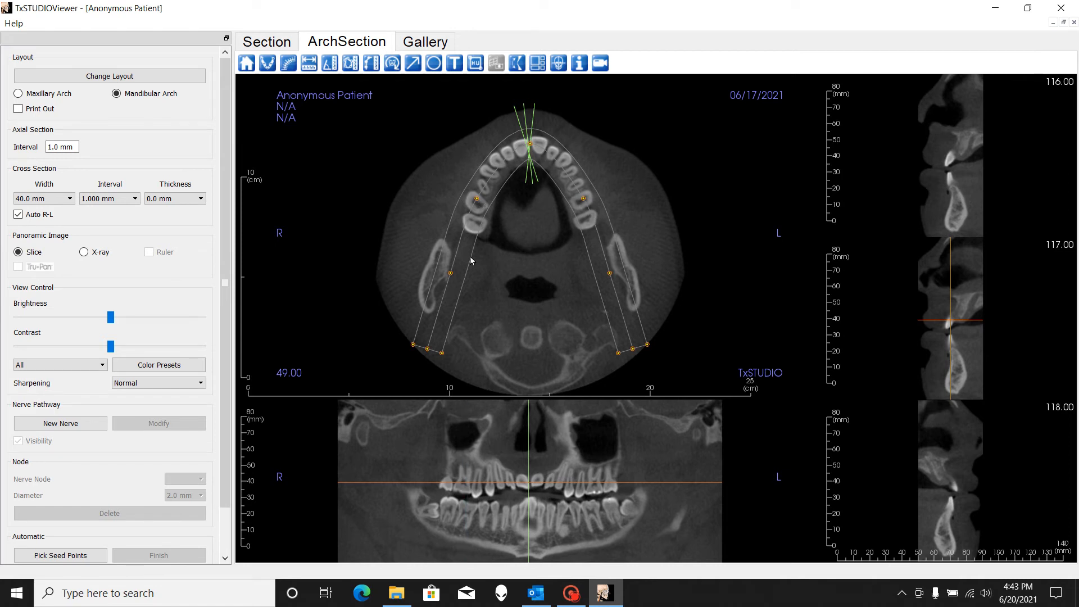
- Reshape the arch curve through the front teeth, the patient's left teeth and both rami, and move both ends outward
drag(451, 272, 440, 264)
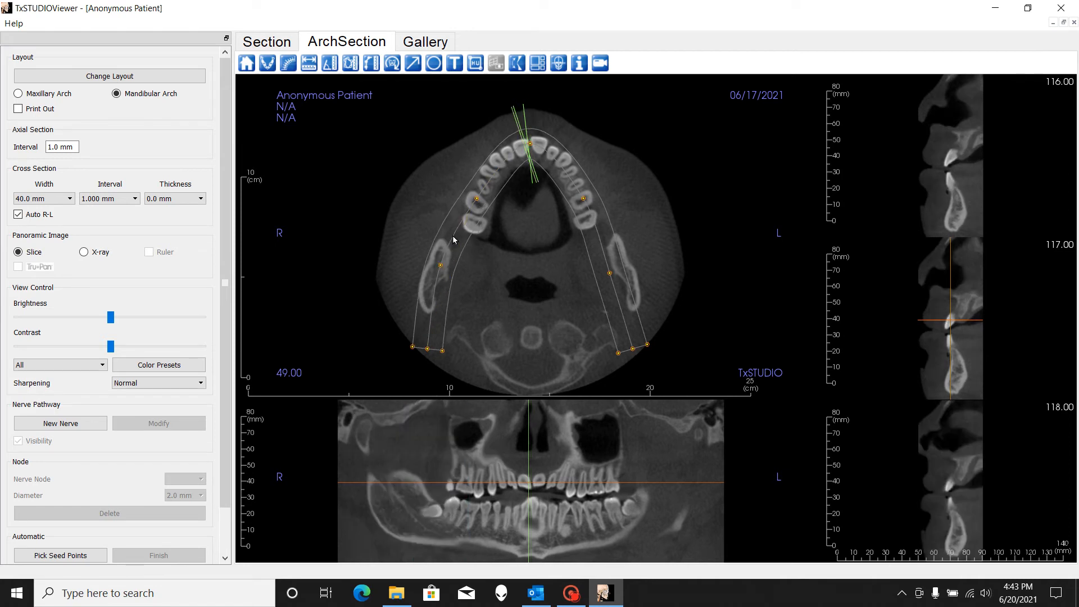
drag(530, 143, 573, 176)
drag(610, 273, 621, 270)
drag(636, 349, 652, 328)
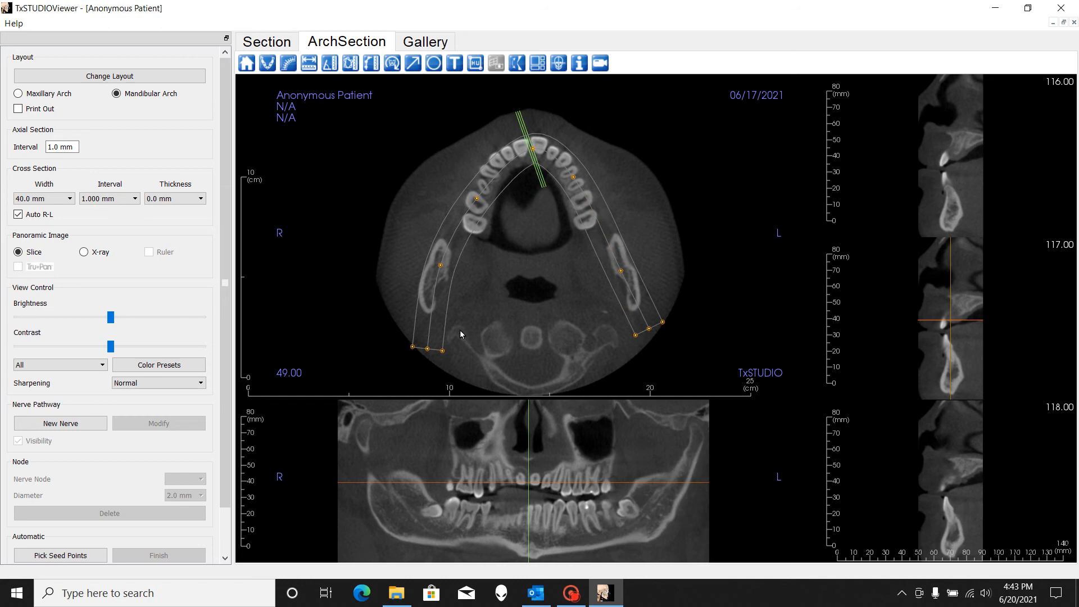
drag(427, 347, 415, 330)
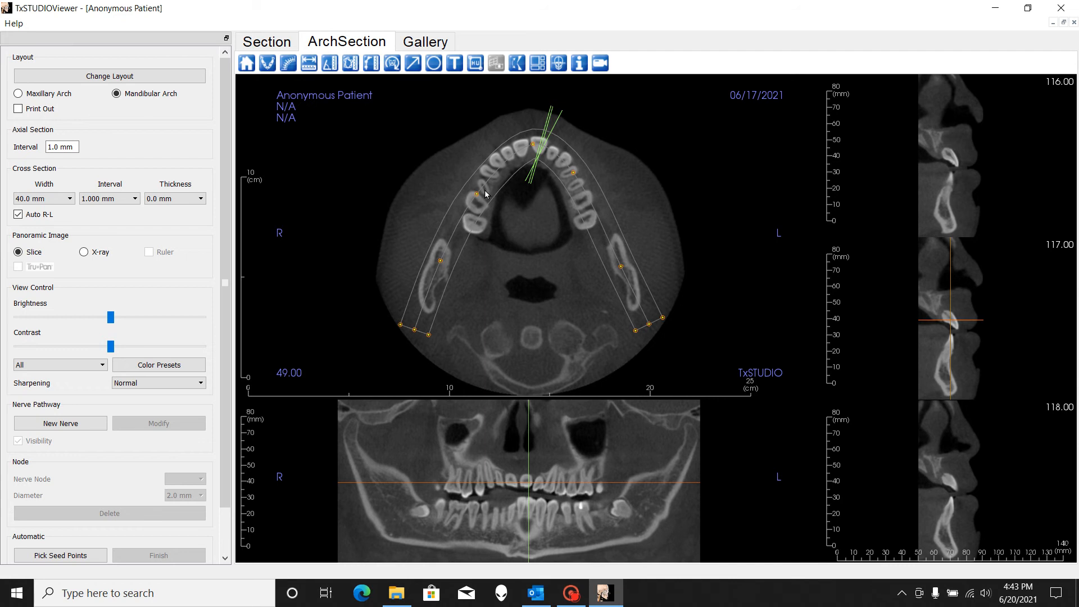
- Fine-tune the arch control points at the patient's right posterior teeth and at the central incisors
drag(477, 194, 476, 205)
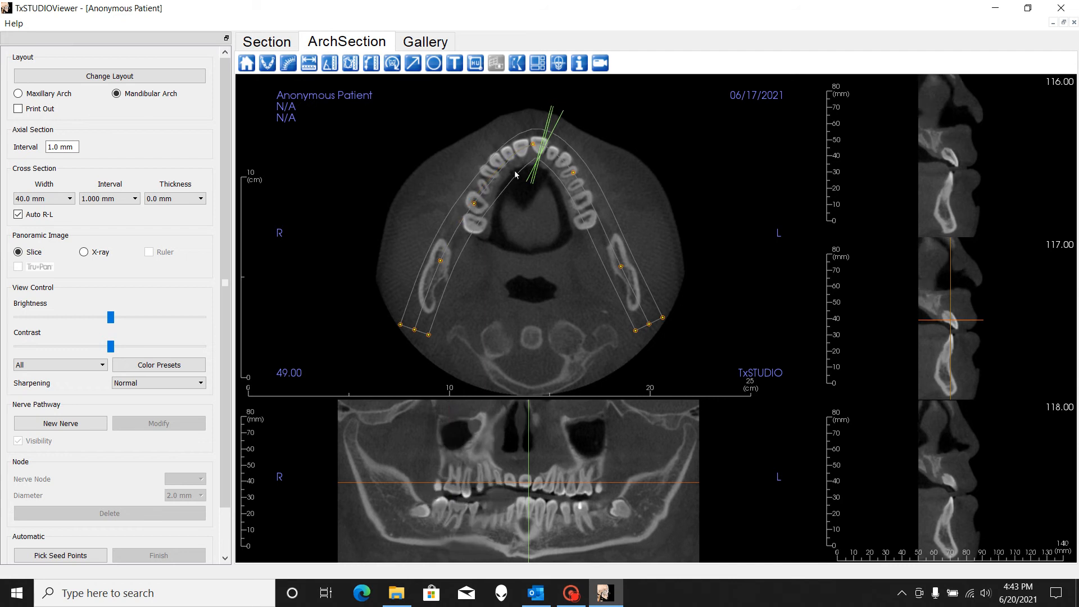
mouse_move(533, 144)
mouse_down()
mouse_move(533, 156)
mouse_move(529, 145)
mouse_up()
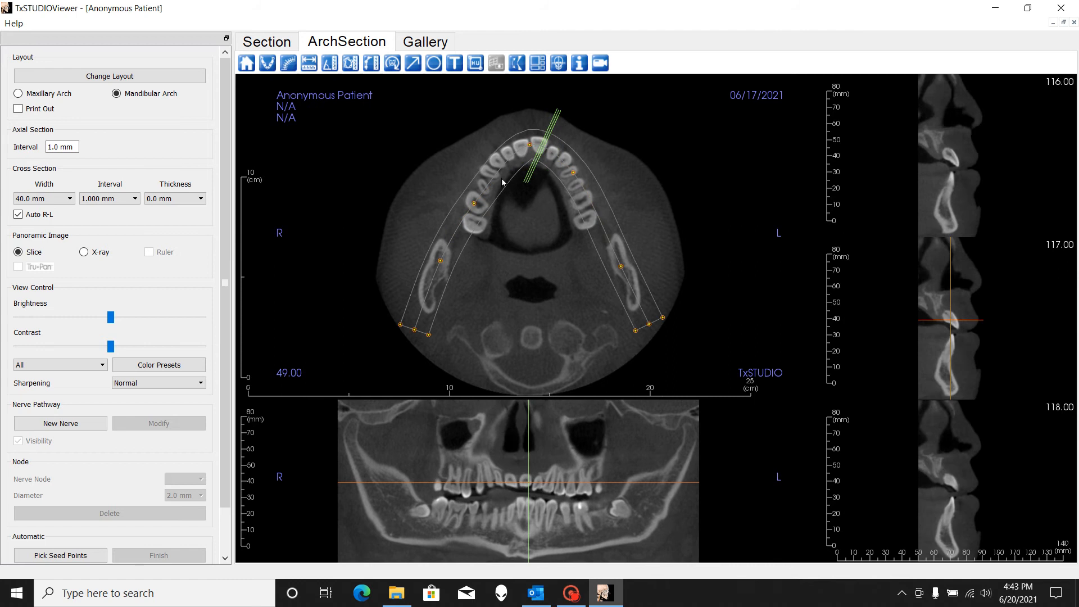
click(479, 191)
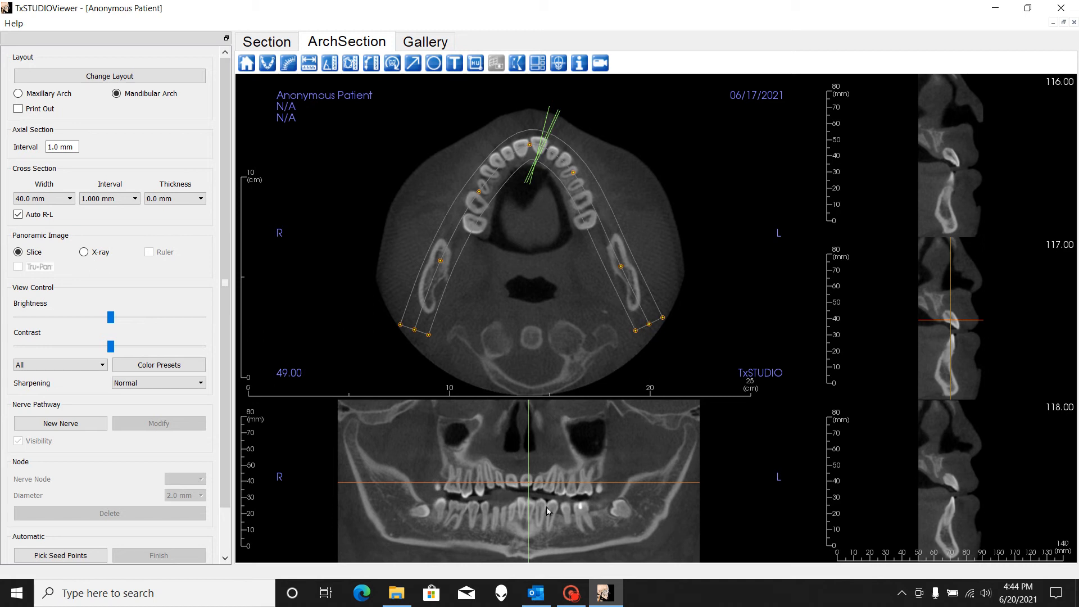
- Switch the panoramic image to X-ray, examine it enlarged, and restore the multi-view layout
click(83, 253)
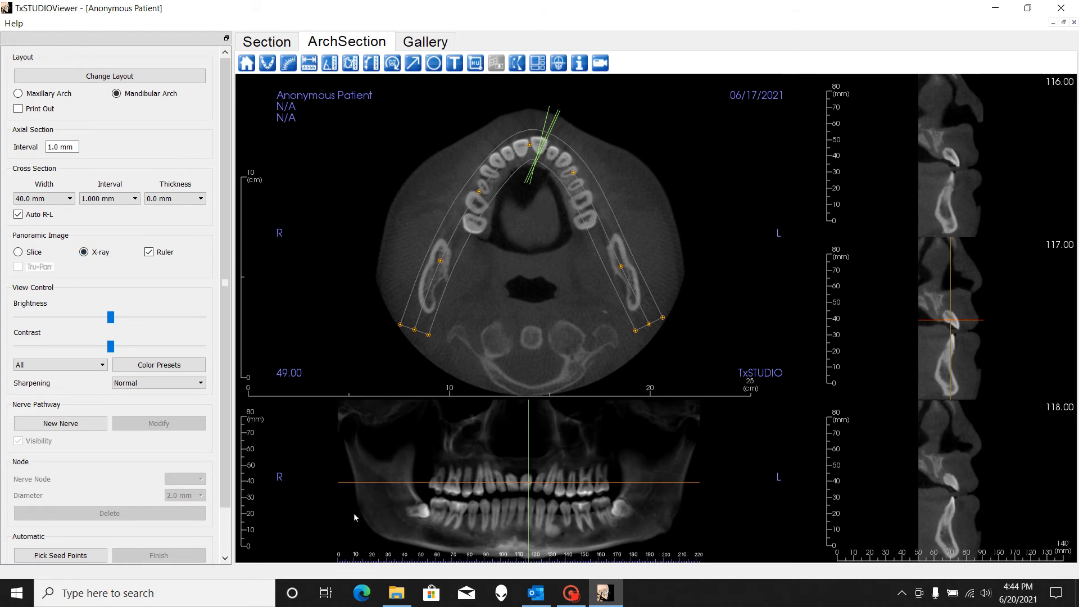
double_click(704, 526)
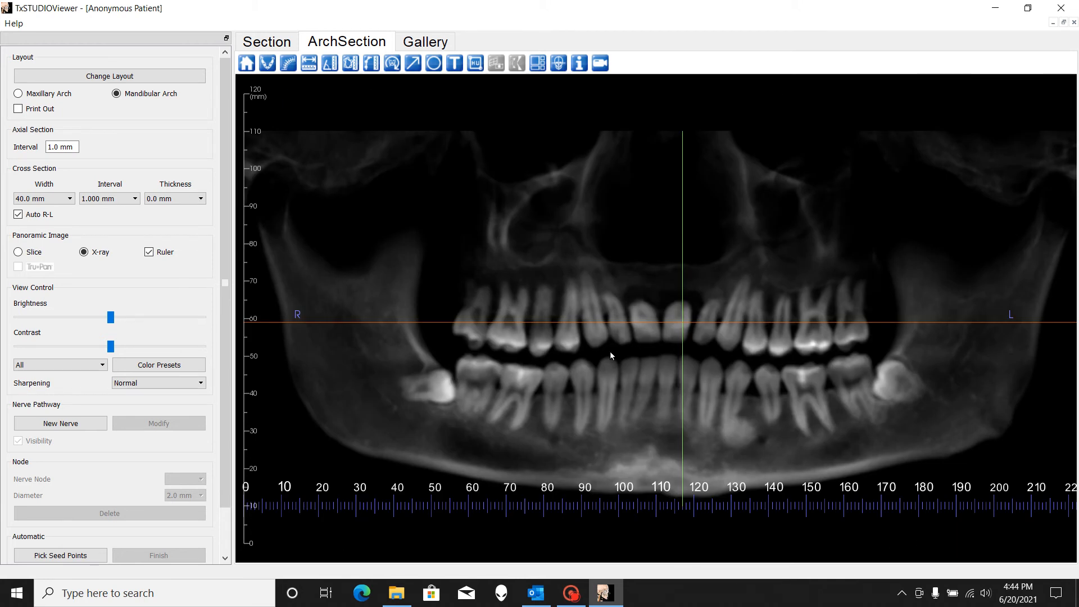
double_click(817, 248)
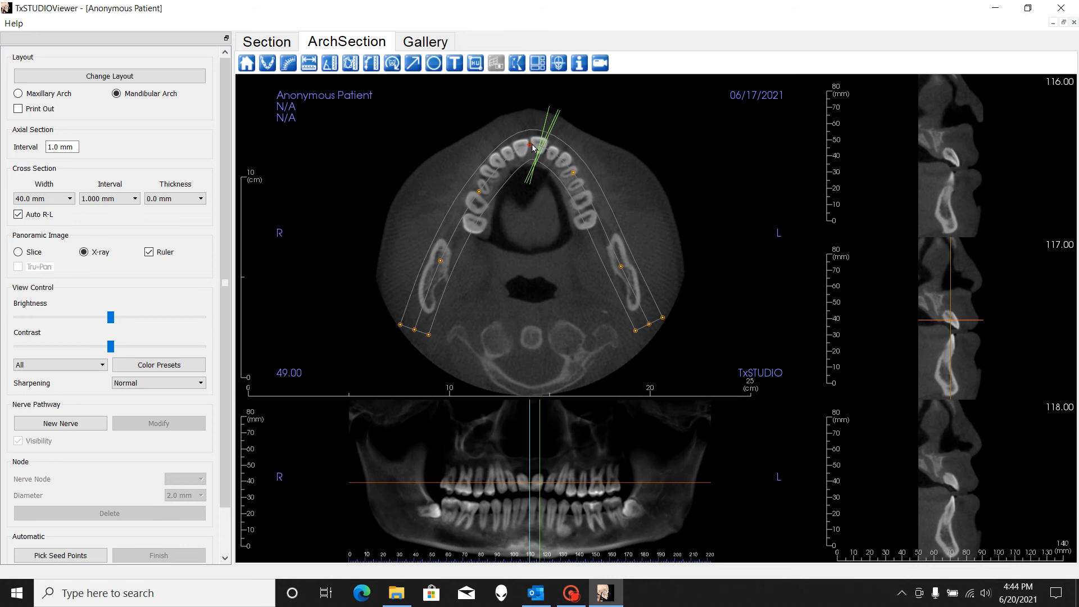
- Nudge the arch control points at the front, left and right teeth, and show the ruler along the arch
drag(533, 147, 570, 175)
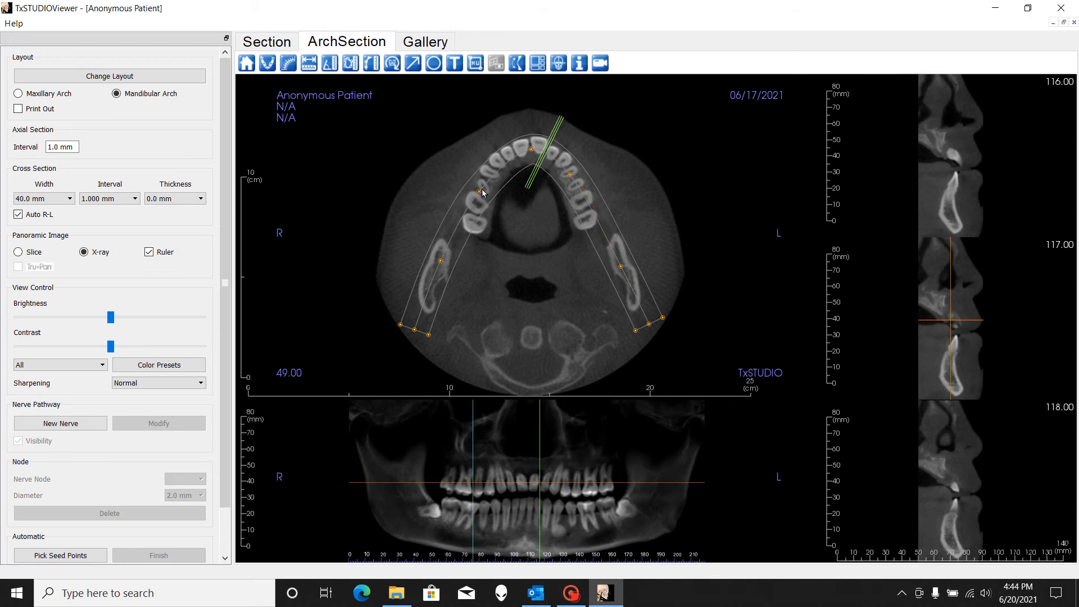
drag(479, 192, 476, 197)
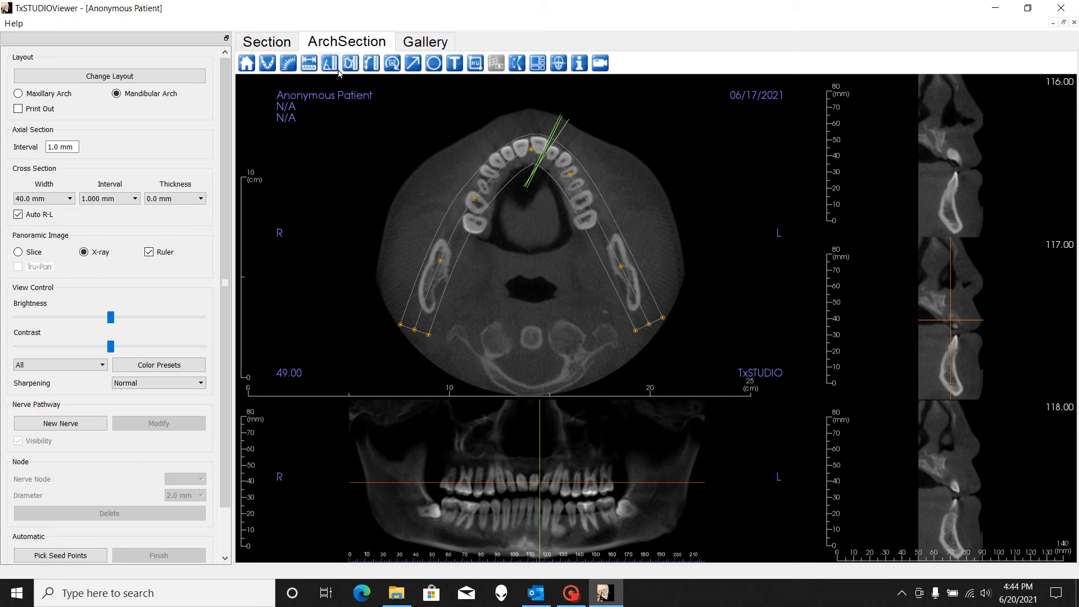
click(289, 65)
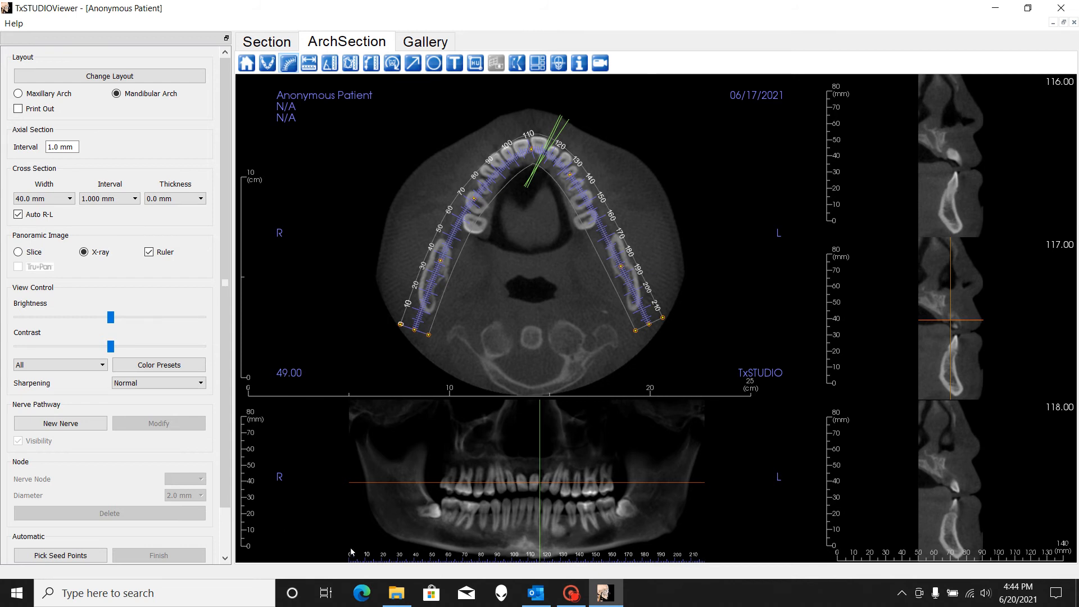
- Browse the cross-sections along the patient's left front teeth and premolars up to about 140 mm, and return to 133.00
click(946, 549)
scroll(1046, 350, down, 1)
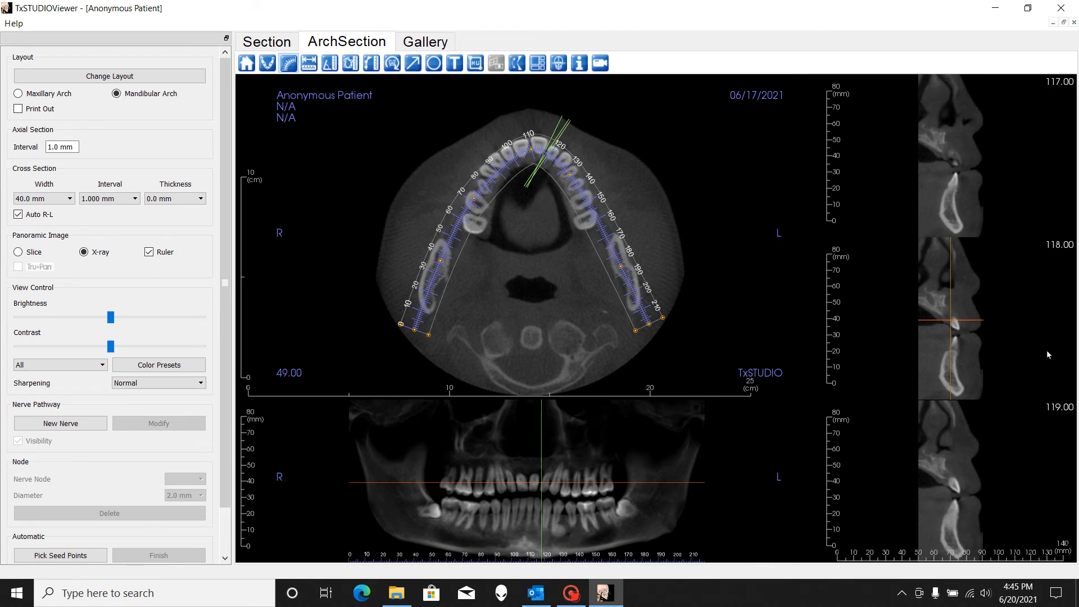
scroll(1047, 350, down, 3)
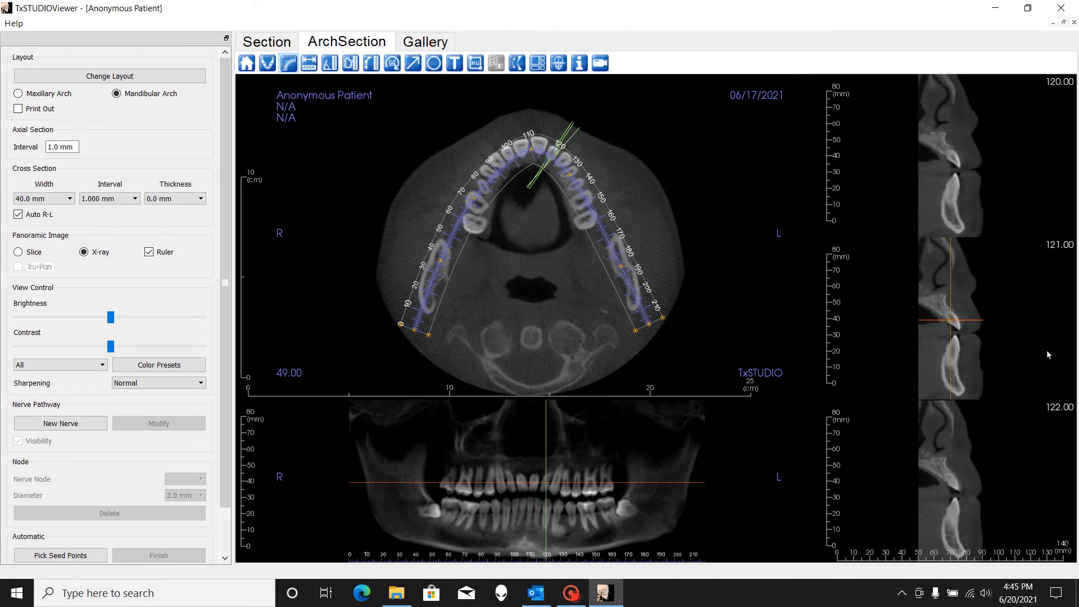
scroll(1047, 355, down, 1)
scroll(1047, 354, down, 3)
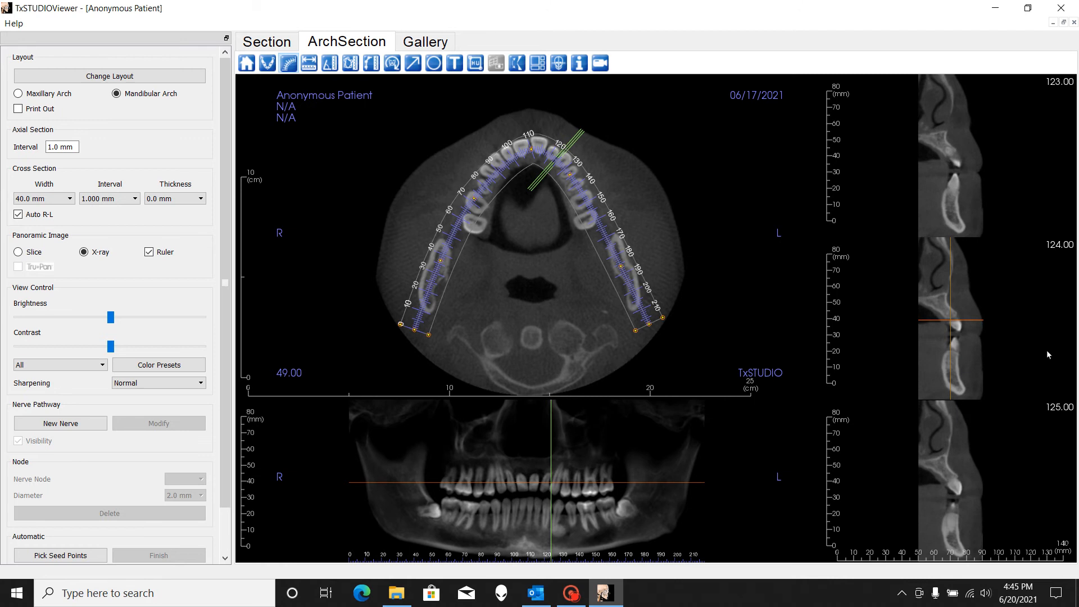
scroll(1047, 350, down, 2)
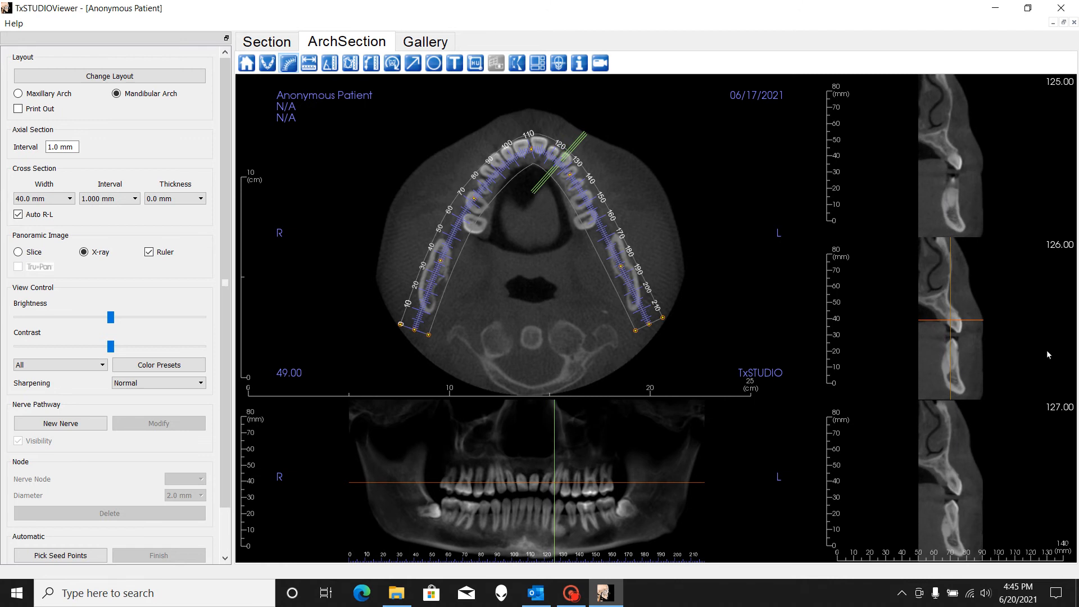
scroll(1047, 351, down, 4)
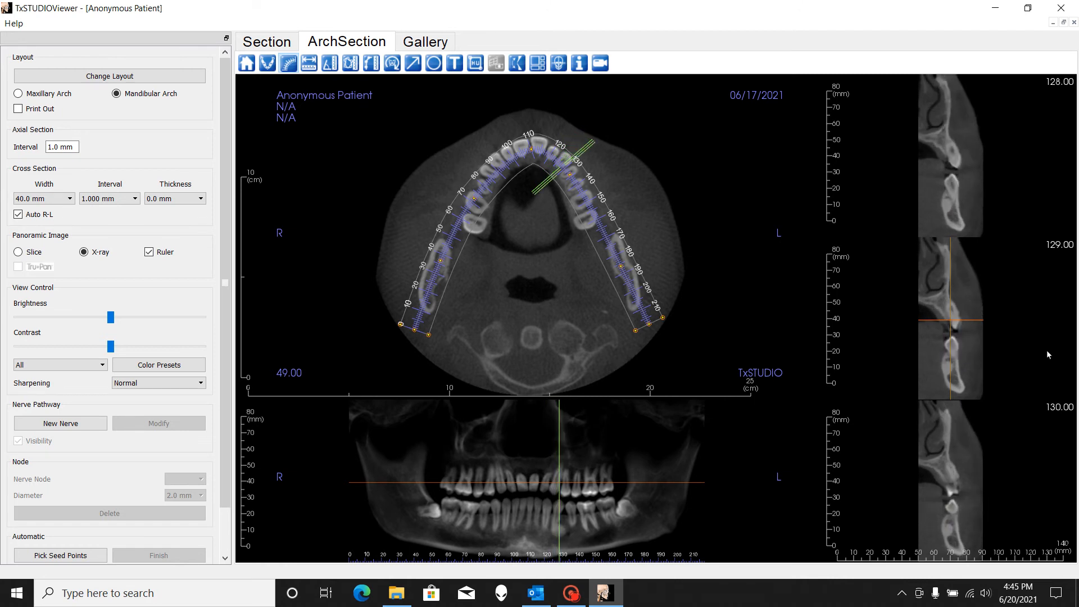
scroll(1047, 351, down, 4)
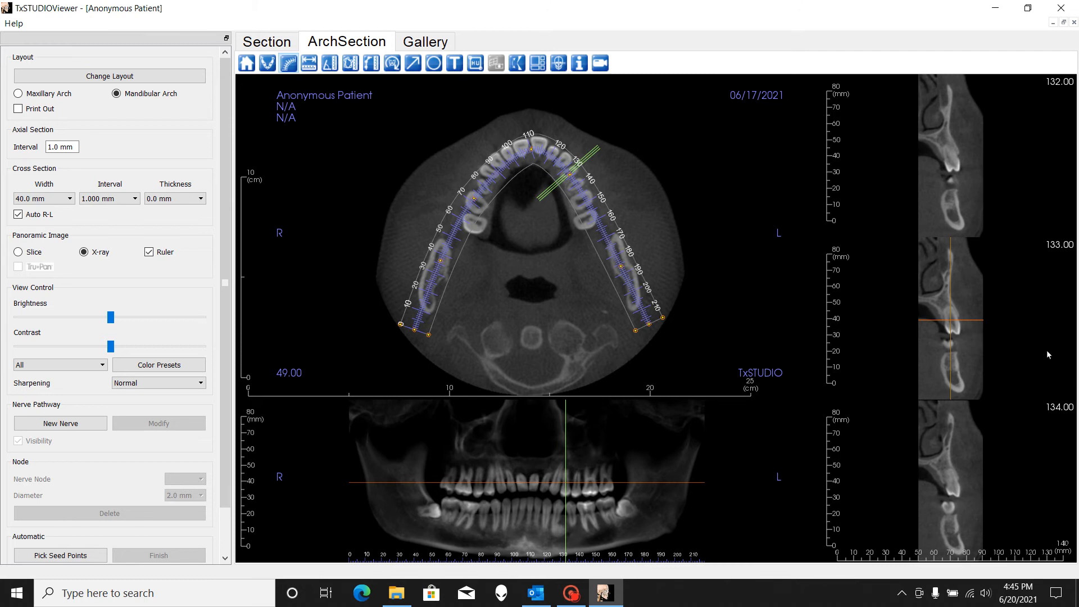
scroll(1047, 354, down, 5)
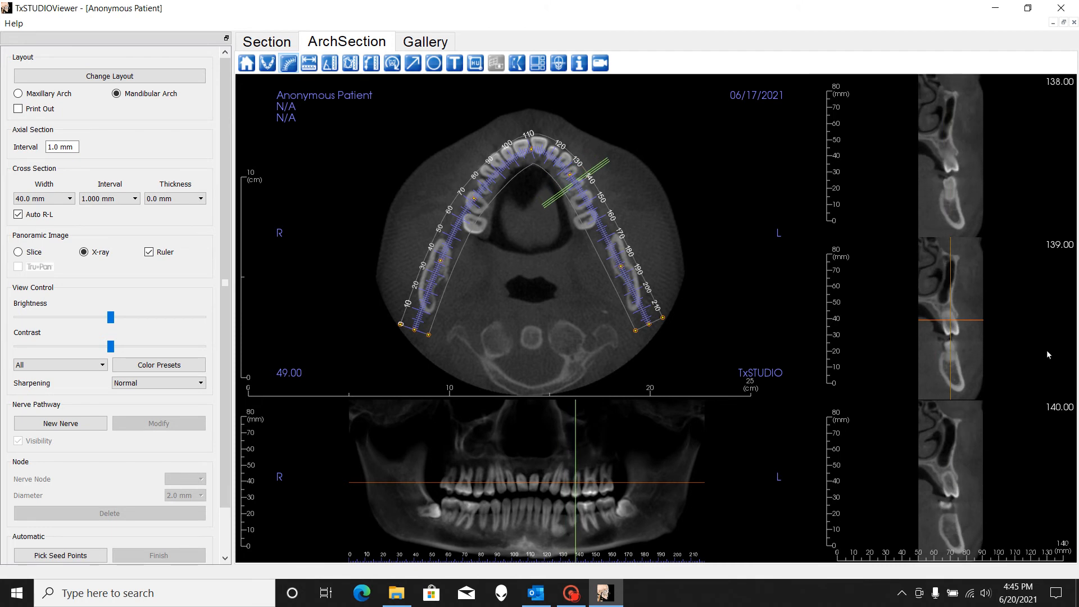
scroll(1048, 354, up, 3)
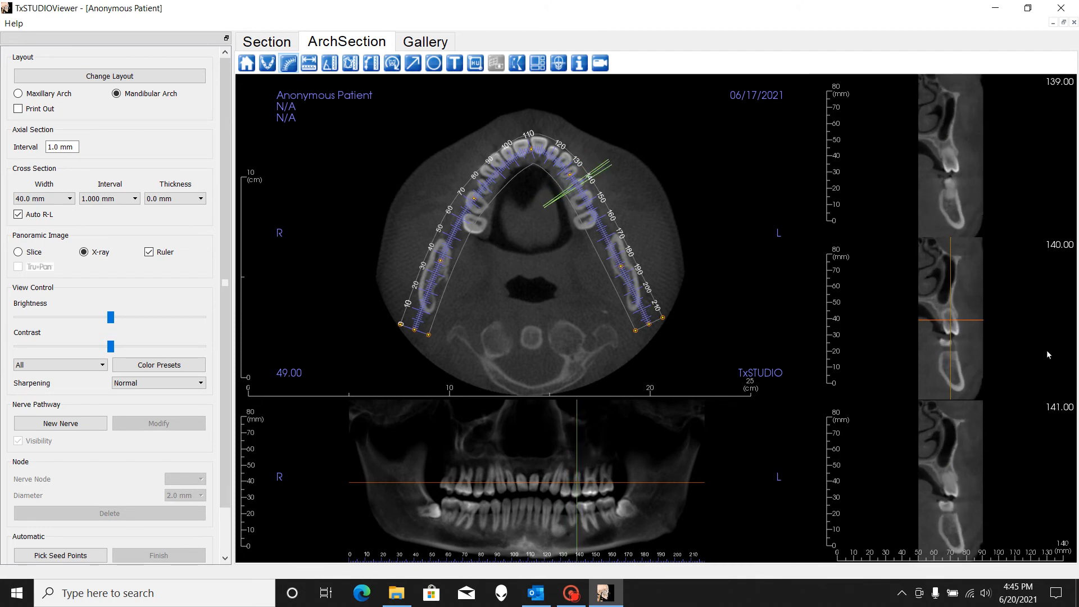
scroll(1048, 354, up, 1)
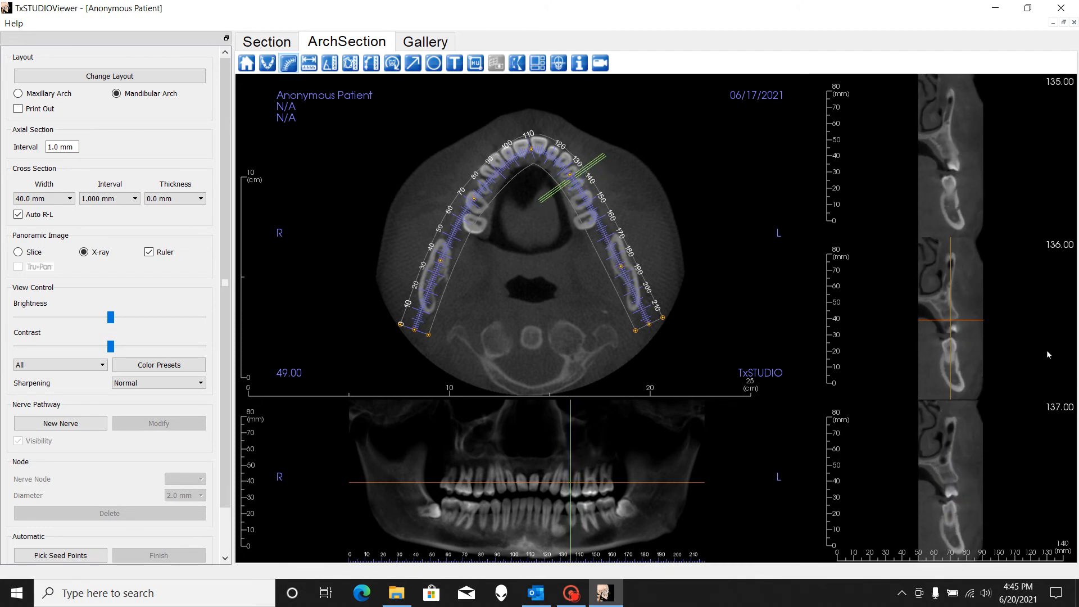
scroll(1047, 352, up, 3)
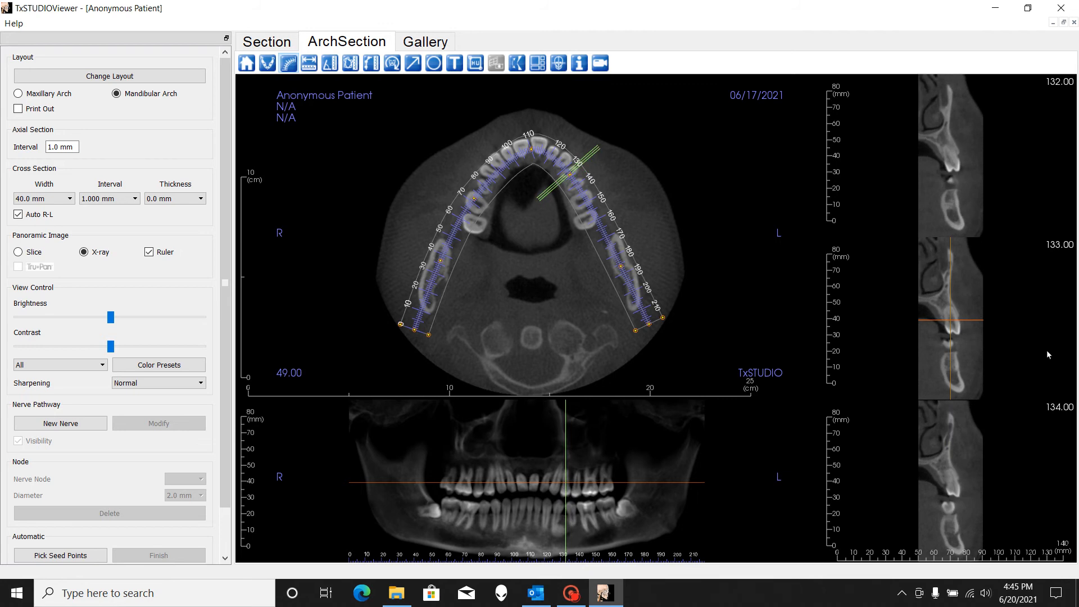
- Enlarge the 133.00 cross-section, examine the slices back to the left molars at 158.00, and restore the multi-view layout
double_click(1007, 345)
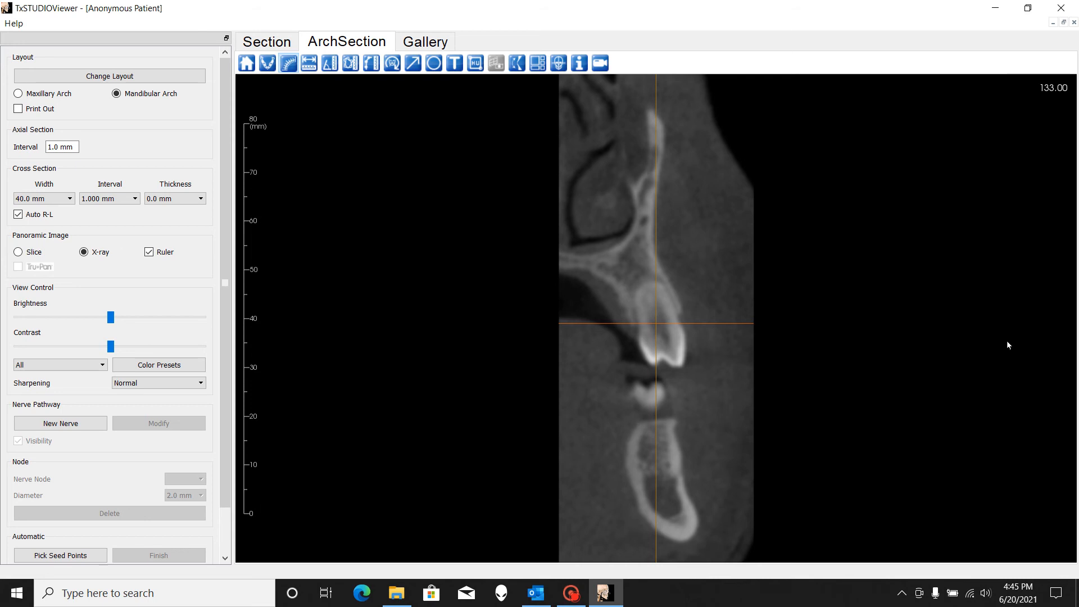
scroll(745, 341, up, 2)
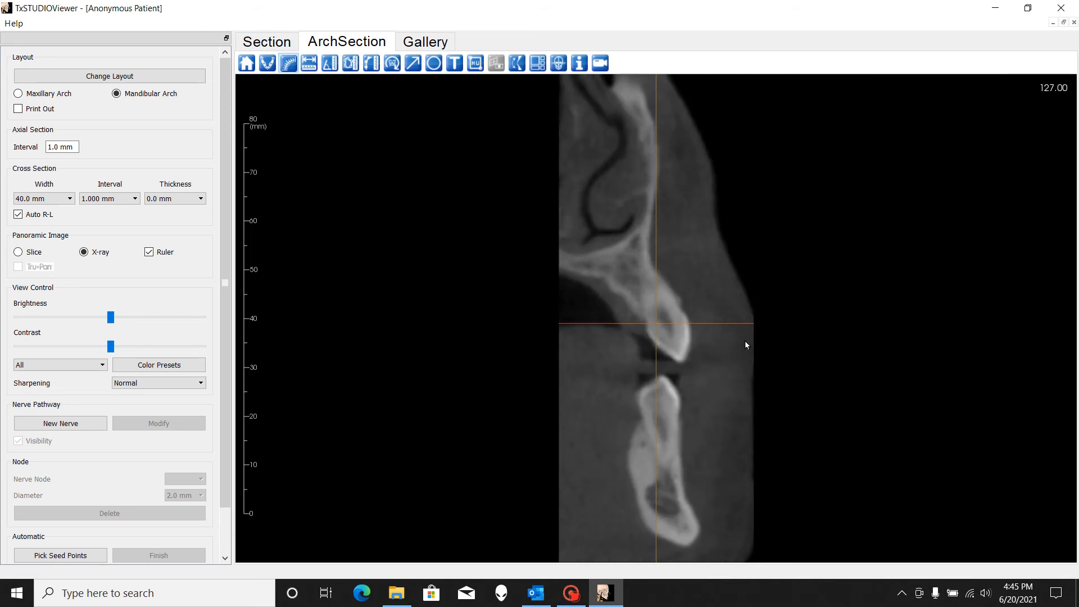
scroll(745, 341, down, 10)
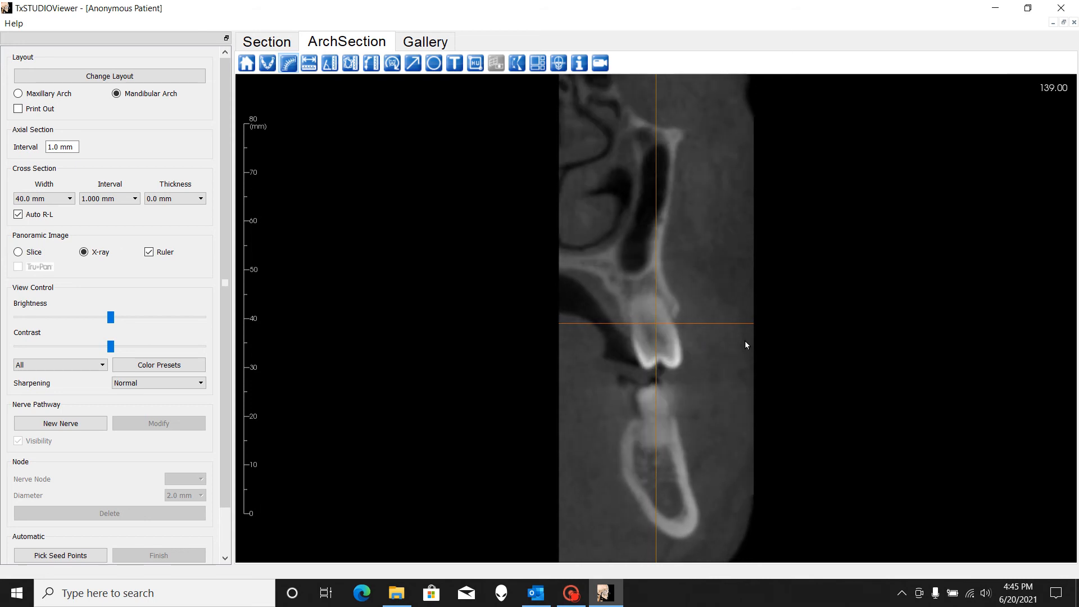
scroll(746, 343, down, 3)
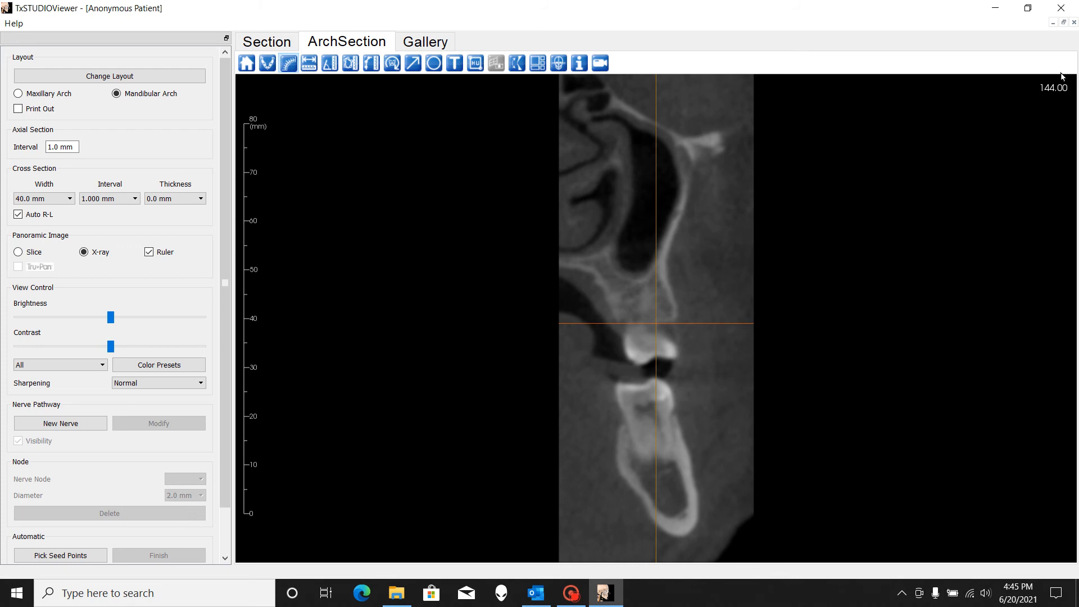
scroll(842, 336, up, 4)
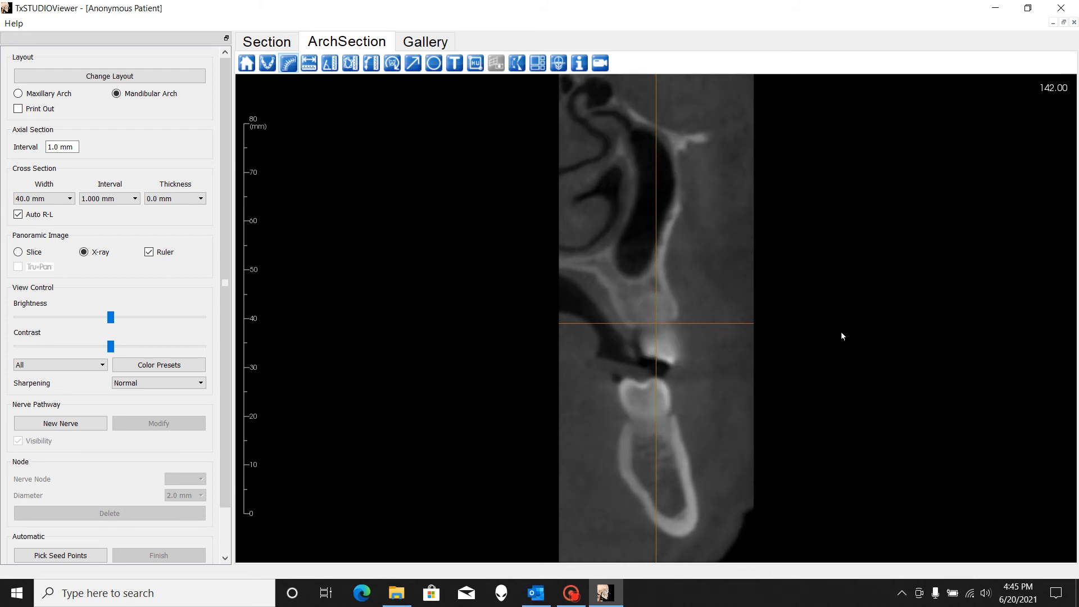
scroll(842, 336, down, 3)
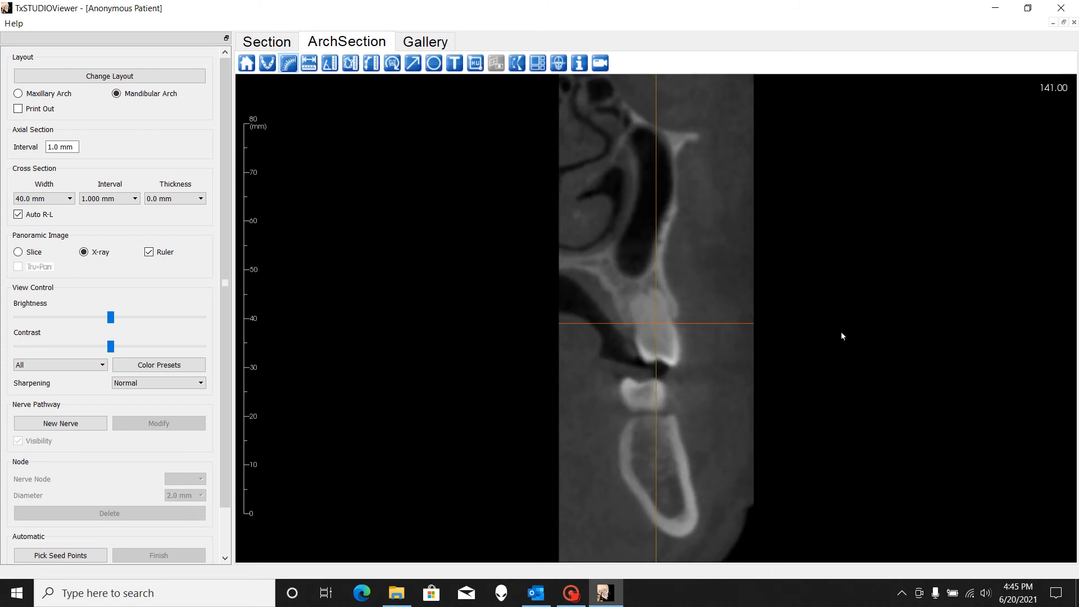
scroll(842, 336, down, 1)
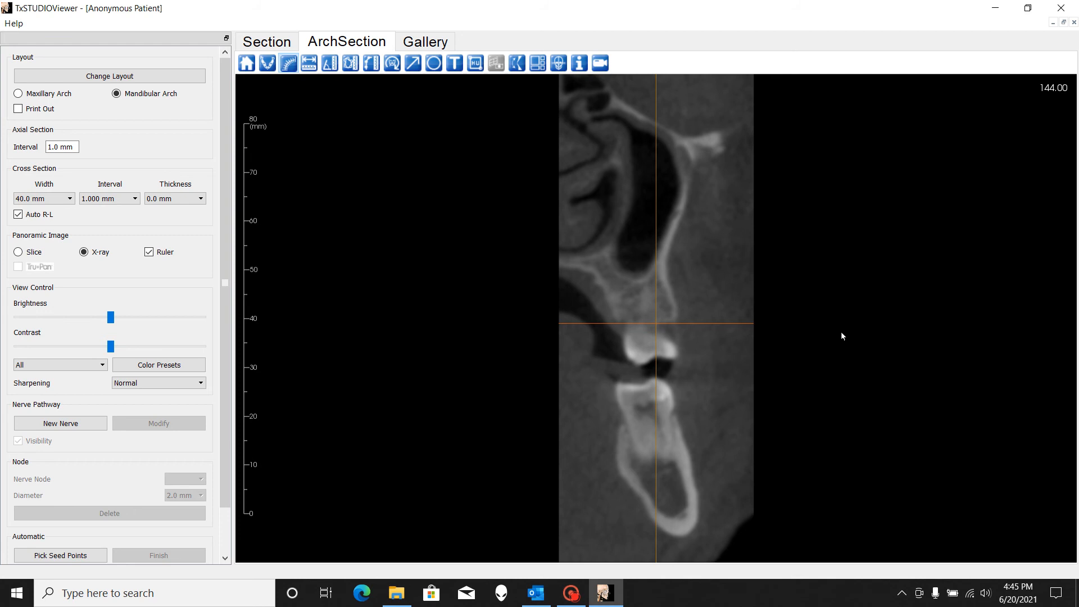
scroll(842, 335, down, 2)
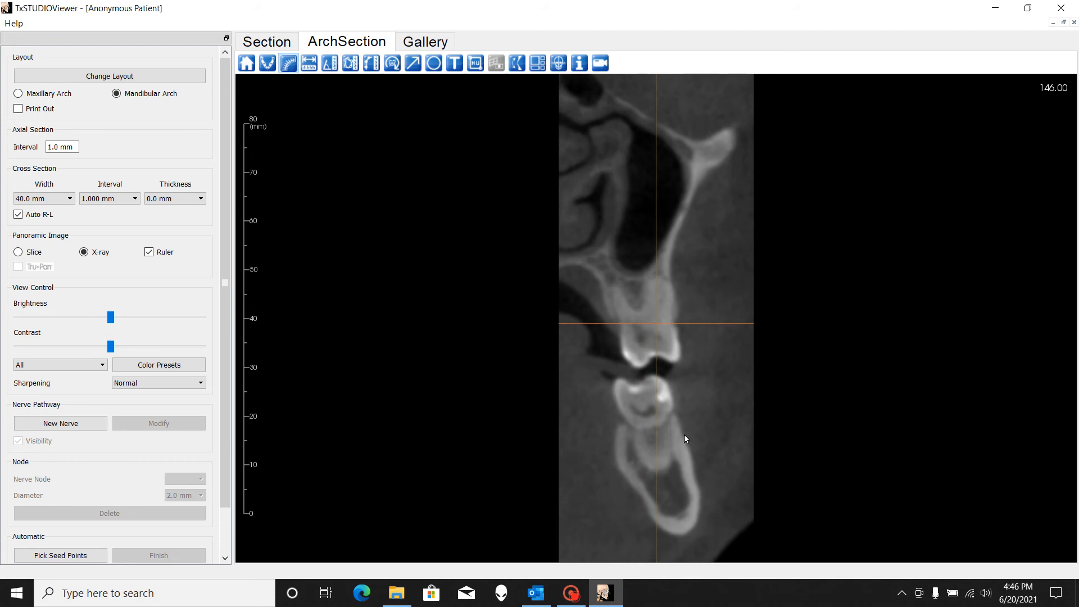
scroll(833, 321, down, 5)
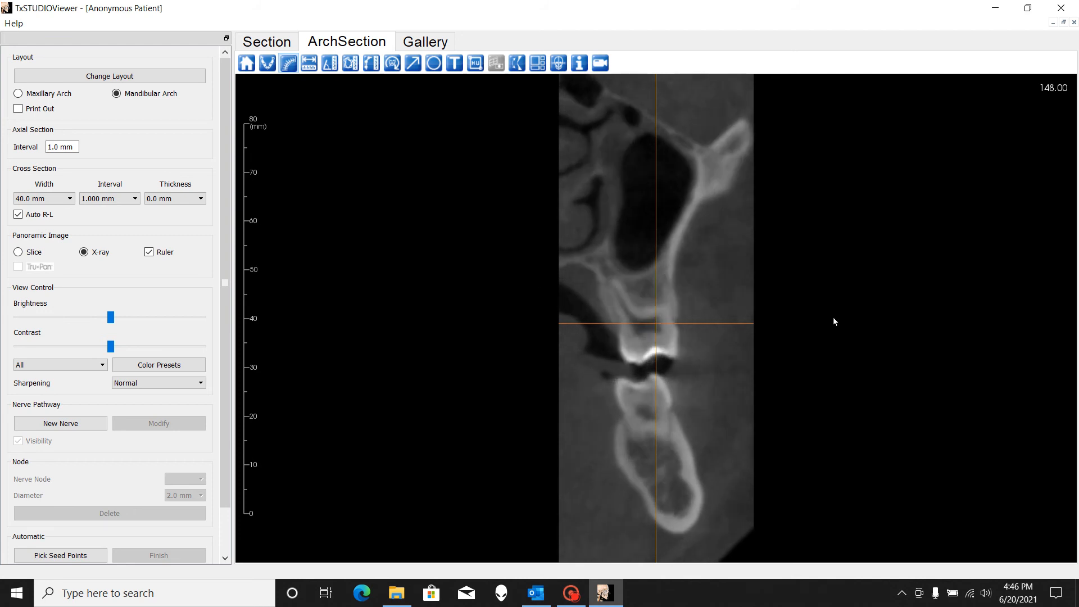
scroll(834, 321, down, 7)
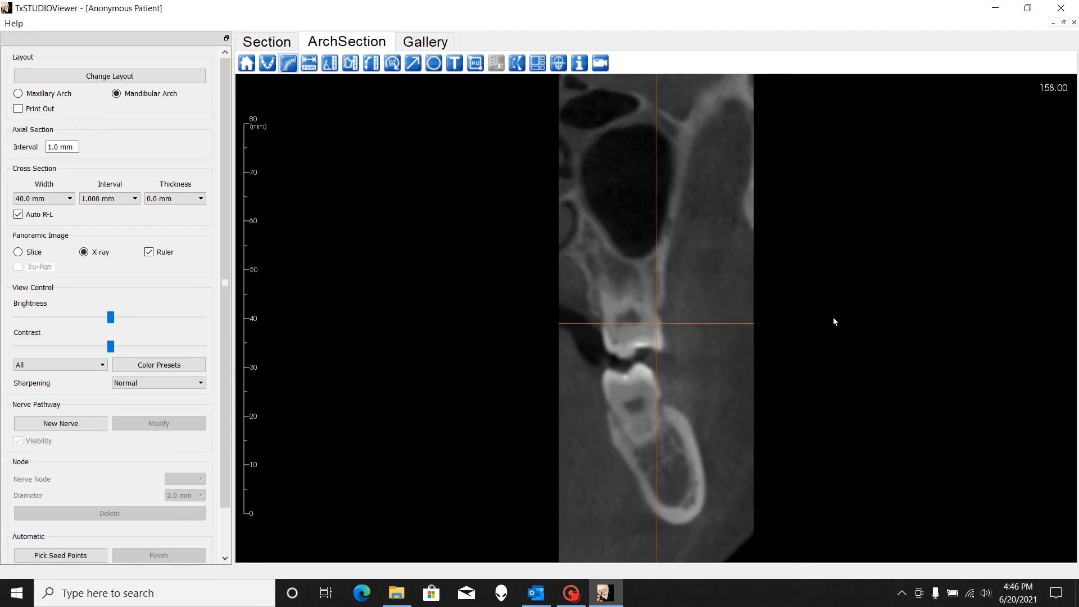
double_click(834, 321)
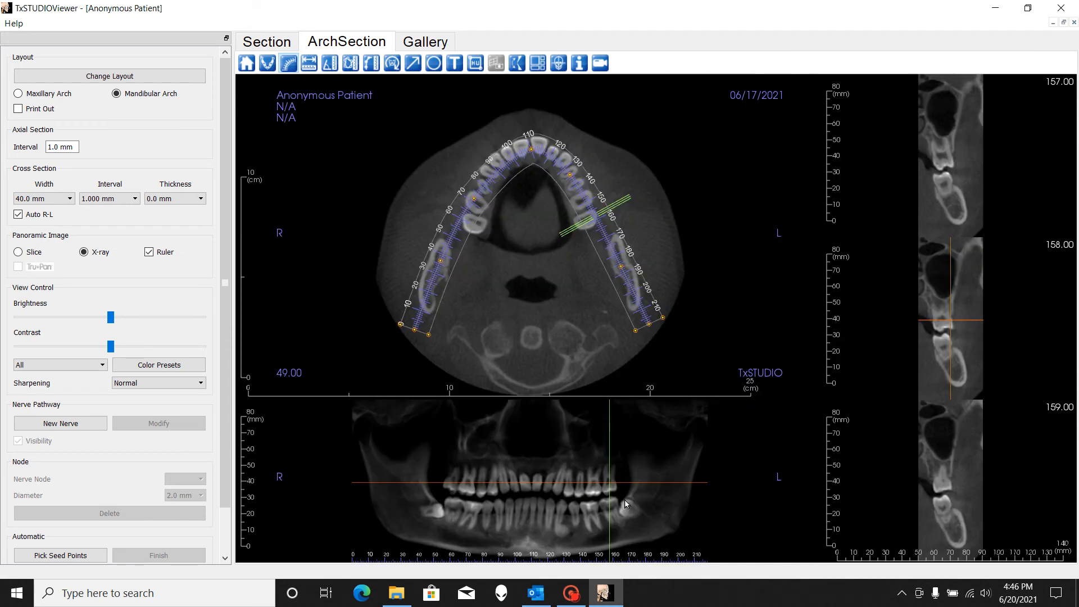
- Select the cross-section at 158.00, hide the ruler along the arch, and show it again
click(611, 401)
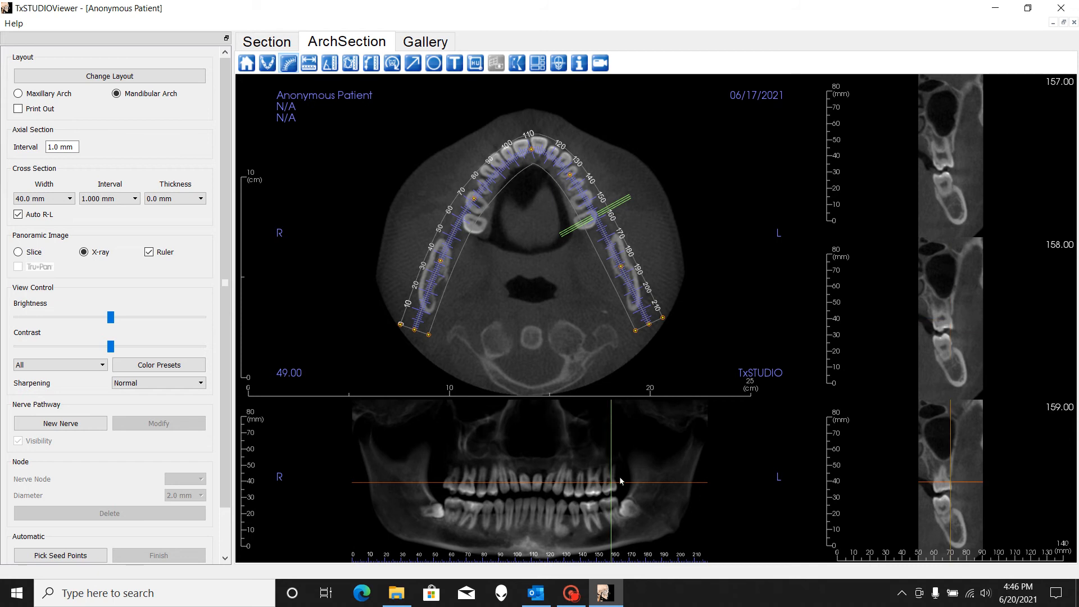
click(960, 395)
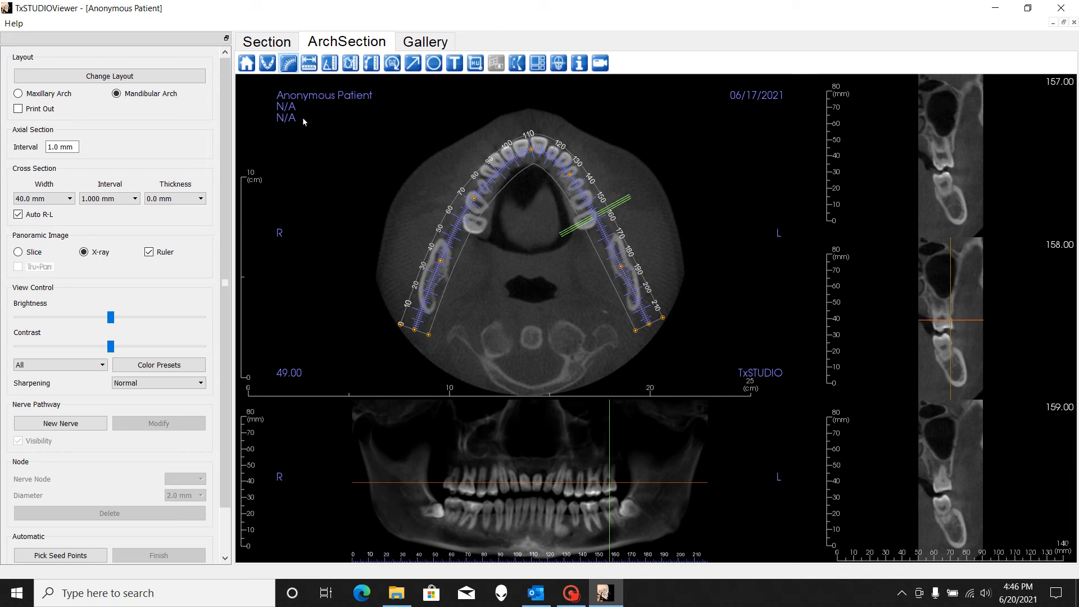
click(290, 65)
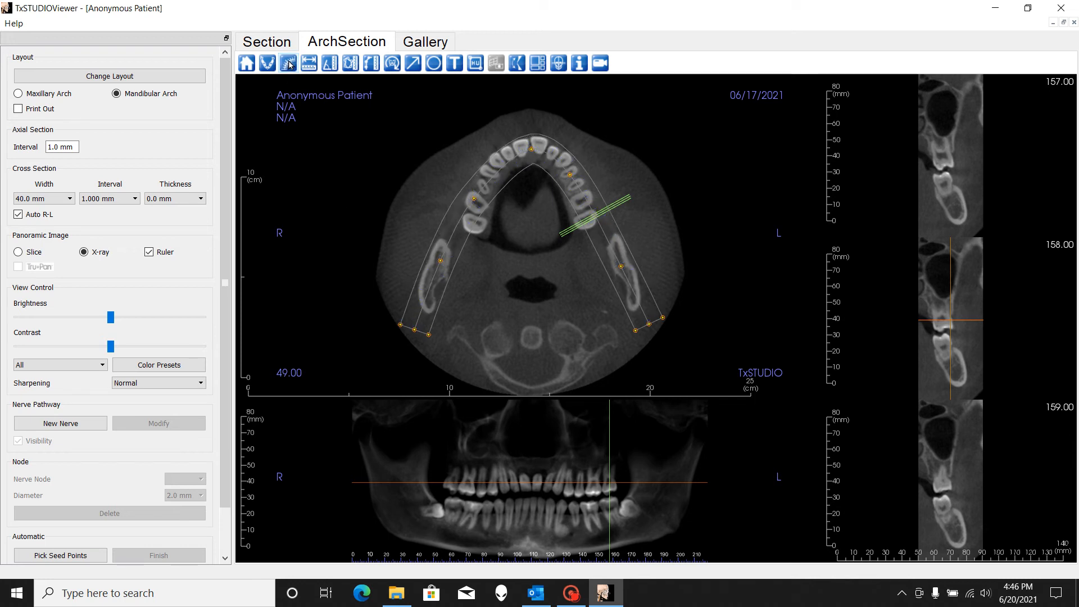
click(290, 64)
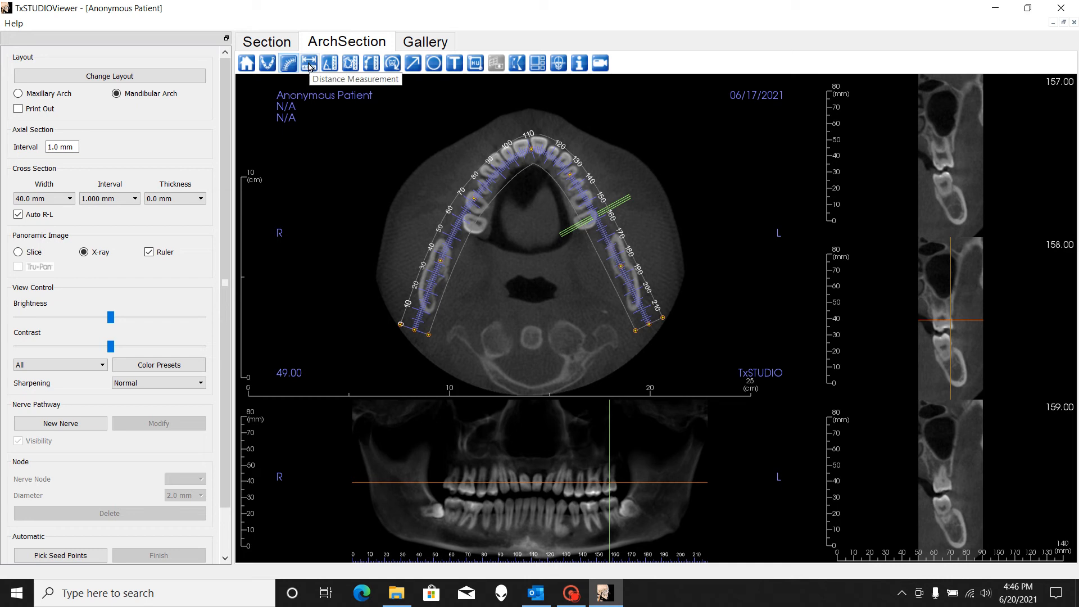
- Enlarge the 158.00 cross-section, examine the neighbouring slices, and try a distance measurement inside the mandible at 159.00
double_click(949, 353)
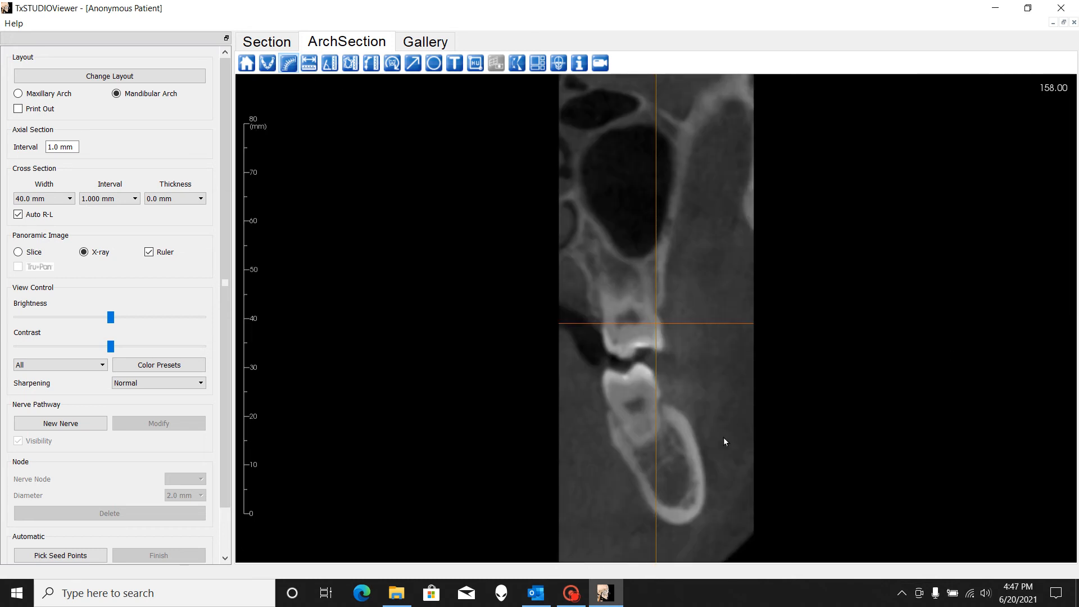
scroll(728, 431, down, 5)
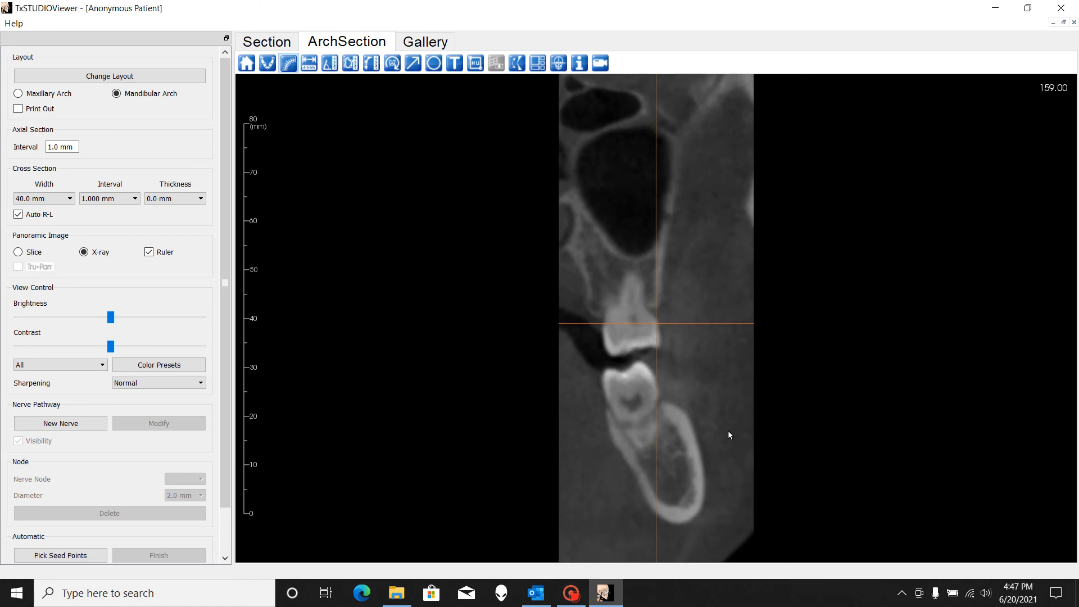
scroll(728, 431, up, 4)
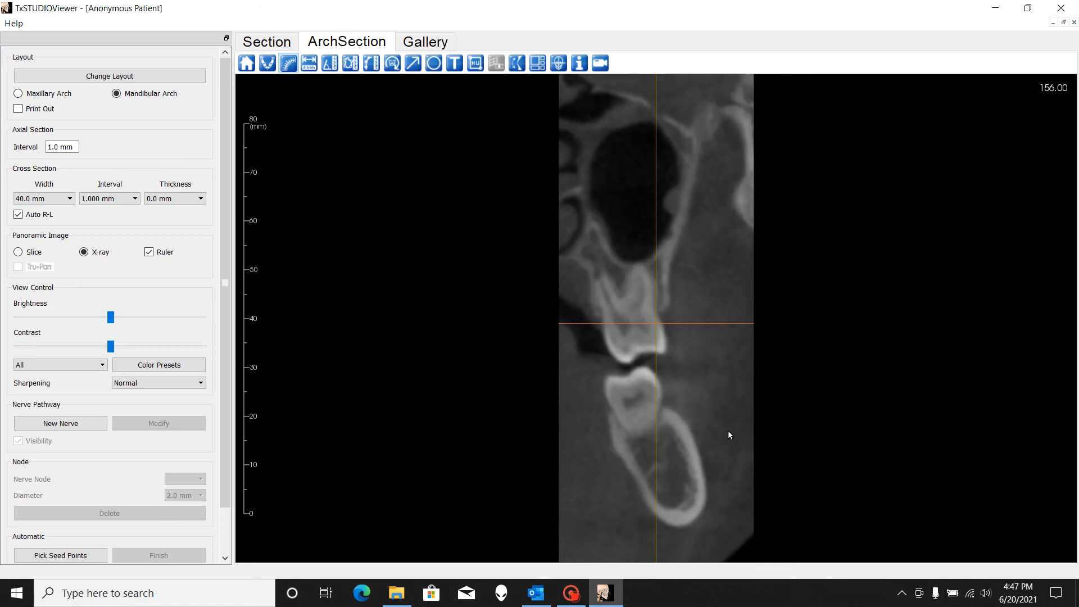
click(309, 63)
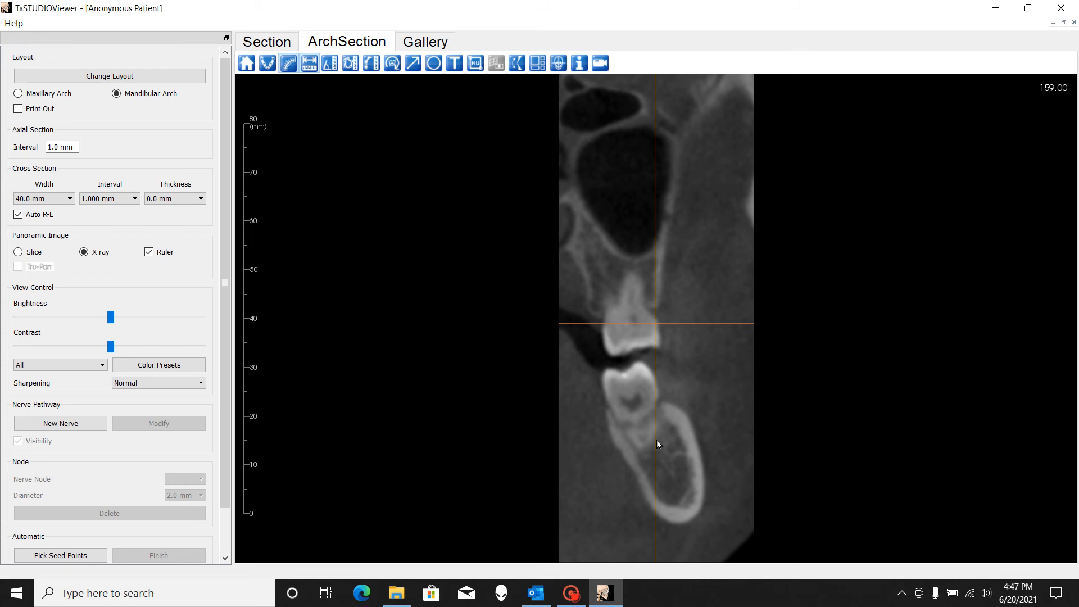
drag(656, 440, 672, 475)
click(694, 451)
scroll(694, 451, down, 1)
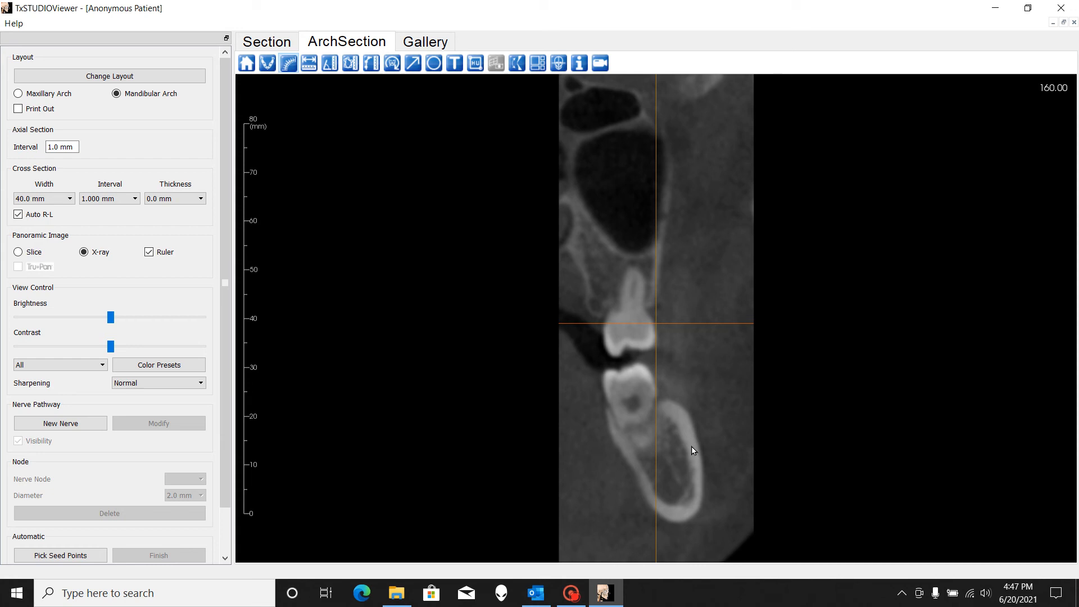
- Measure the distance from the mandibular crest down to the lower border in the 160.00 cross-section, and delete the measurement
click(309, 63)
mouse_move(655, 411)
mouse_down()
mouse_move(687, 497)
mouse_move(672, 503)
mouse_up()
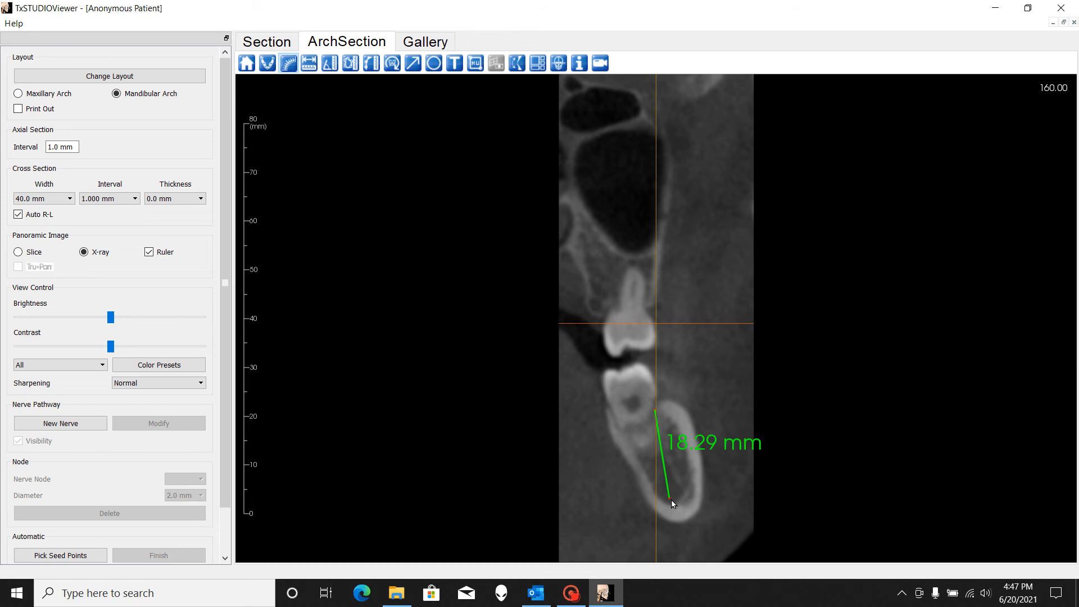
click(717, 445)
key(Delete)
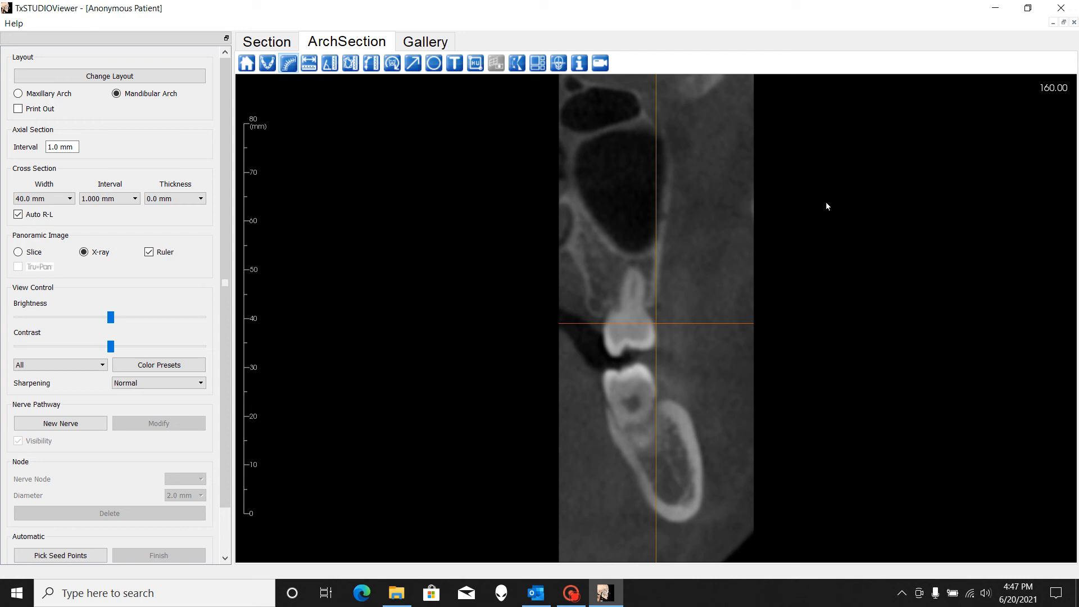
- Restore the multi-view layout, move the section line on the panoramic image to the central incisors, and enlarge the 107.39 cross-section
double_click(727, 337)
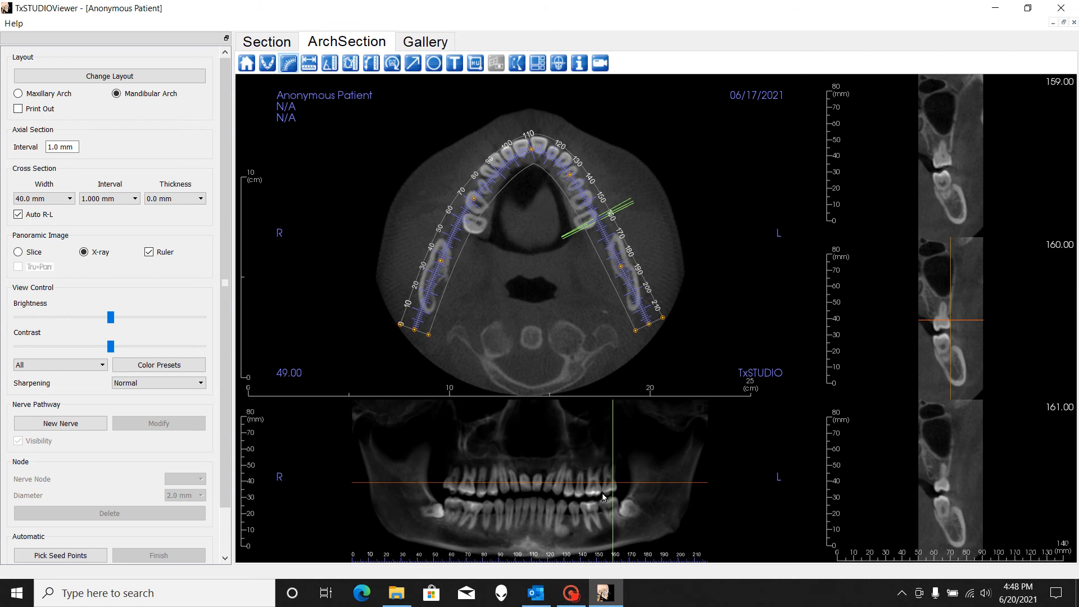
drag(612, 495, 528, 496)
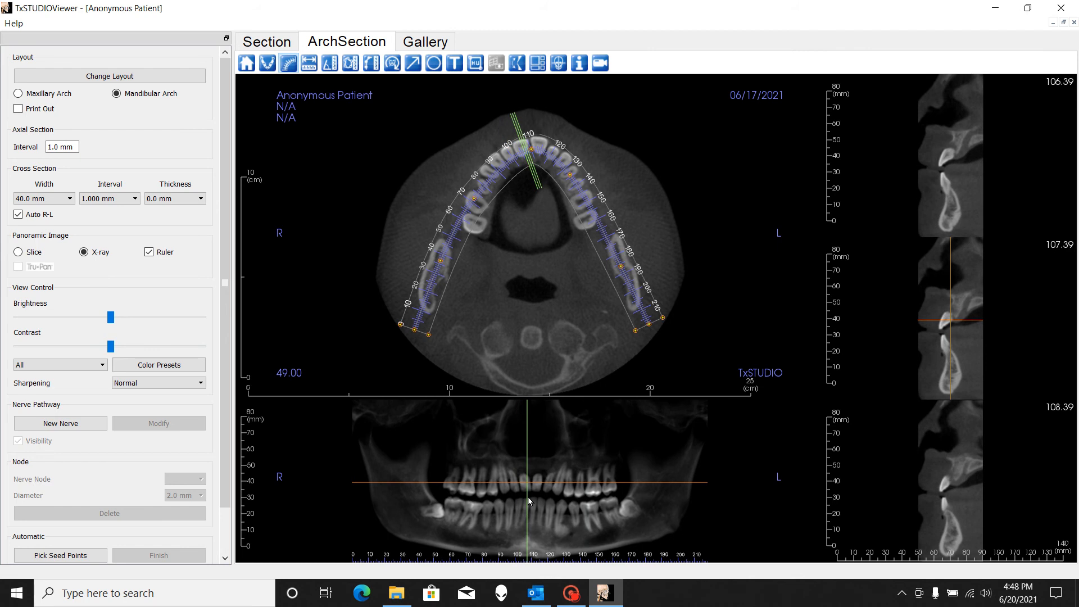
double_click(959, 346)
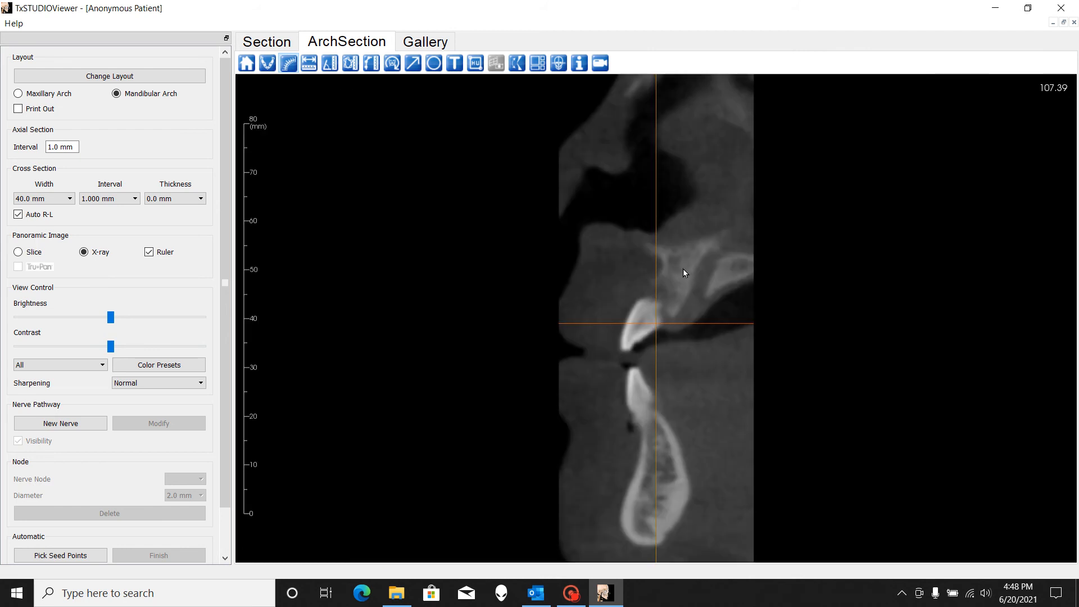
- Measure the angle between the vertical line and the upper incisor's long axis in the 107.39 cross-section, and delete the measurement
click(330, 63)
drag(656, 365, 652, 341)
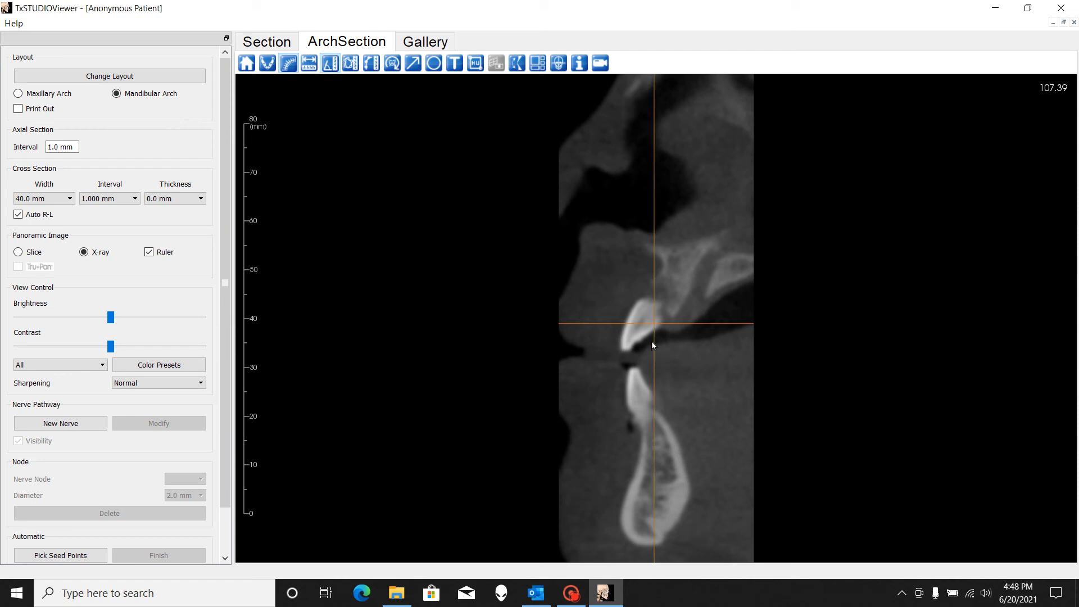
click(332, 63)
click(331, 63)
click(653, 364)
click(655, 306)
click(626, 347)
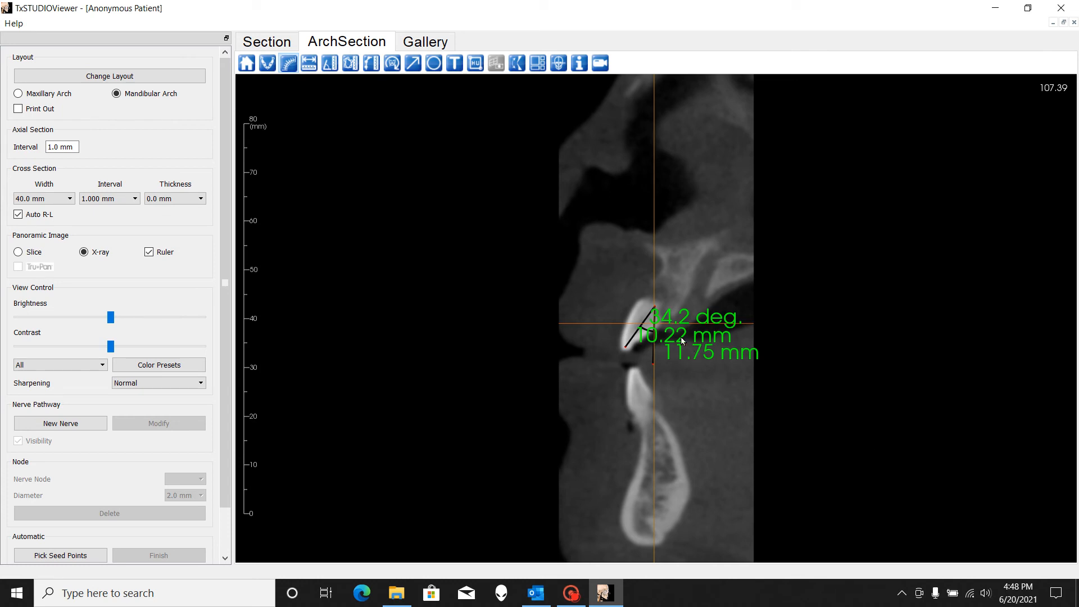
click(677, 316)
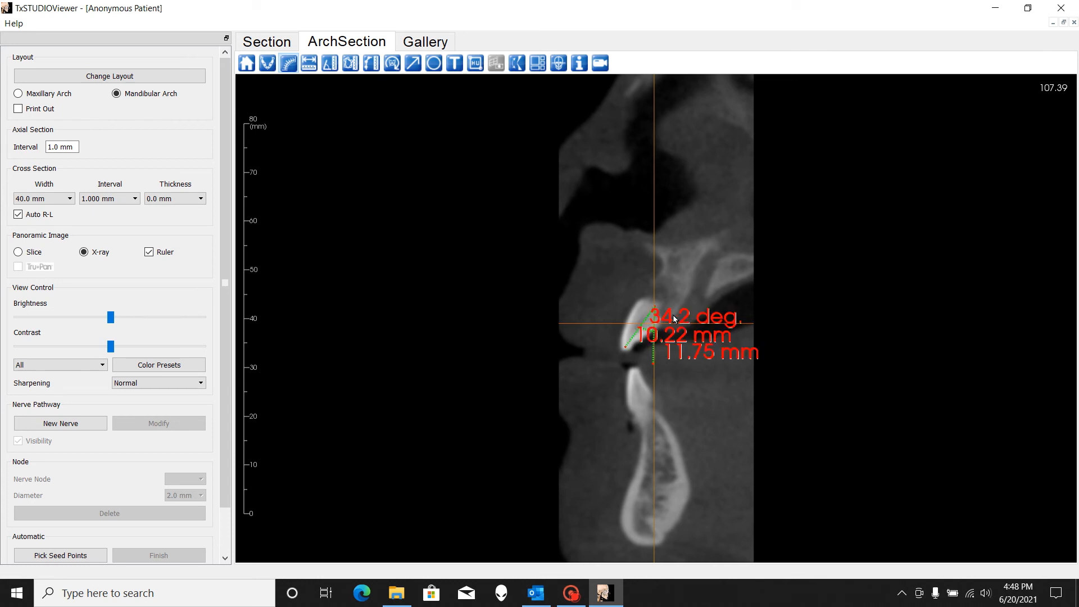
key(Delete)
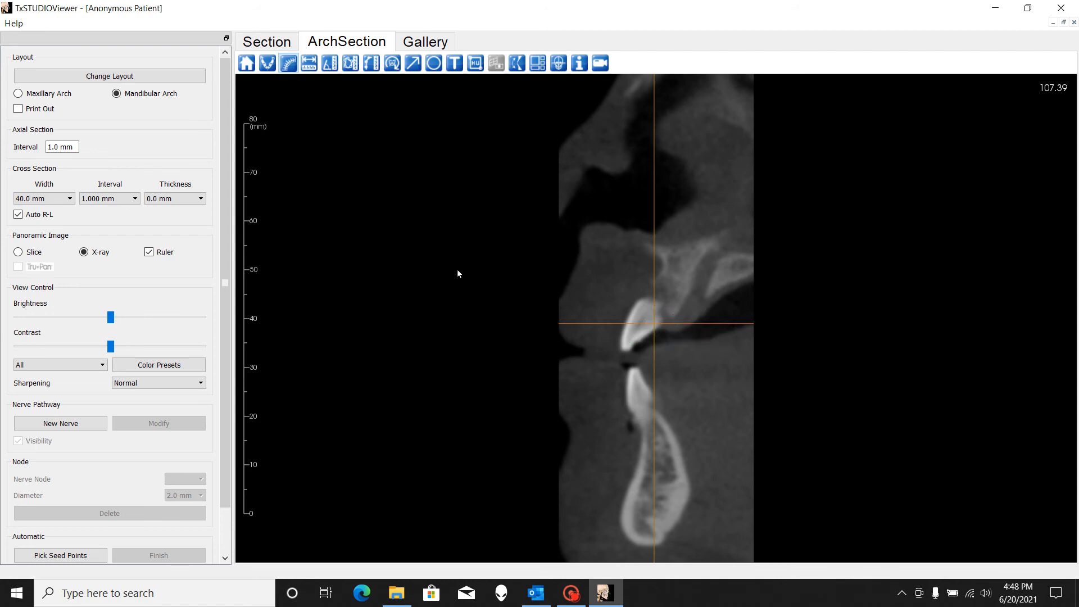
- Measure the area of the inner bone in the upper part of the mandible by outlining it, and delete the measurement
click(351, 64)
click(647, 492)
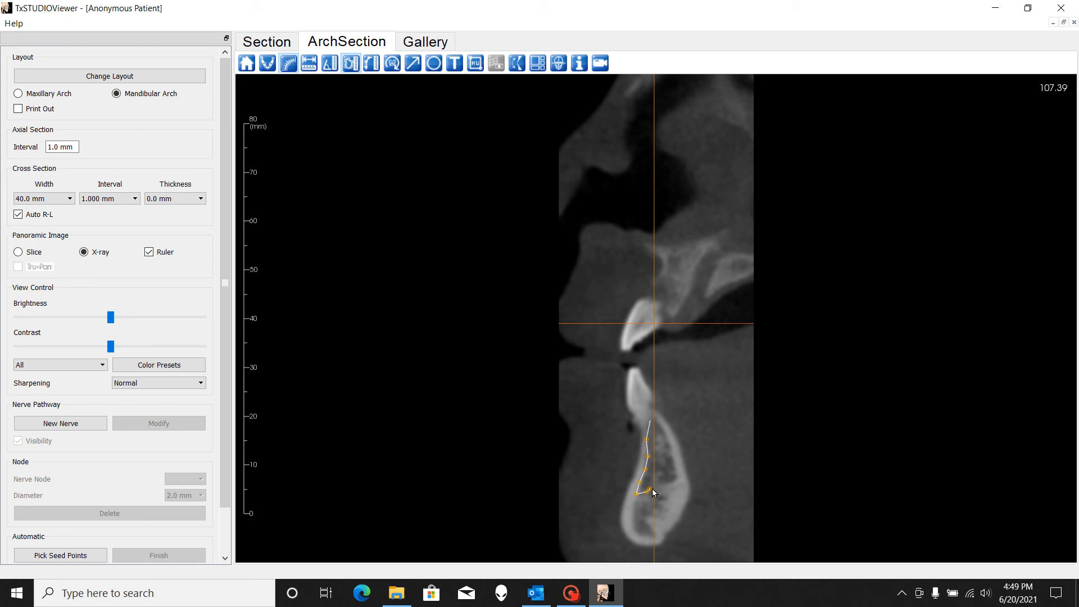
click(654, 486)
click(664, 482)
click(672, 482)
click(676, 476)
click(674, 459)
click(666, 439)
click(659, 427)
click(655, 421)
click(652, 422)
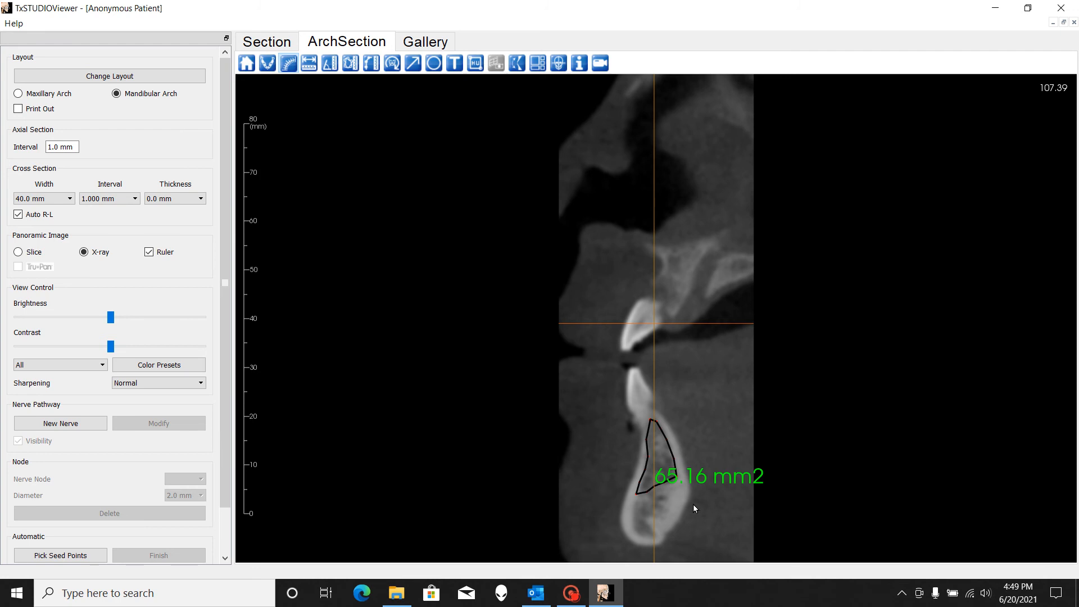
click(716, 480)
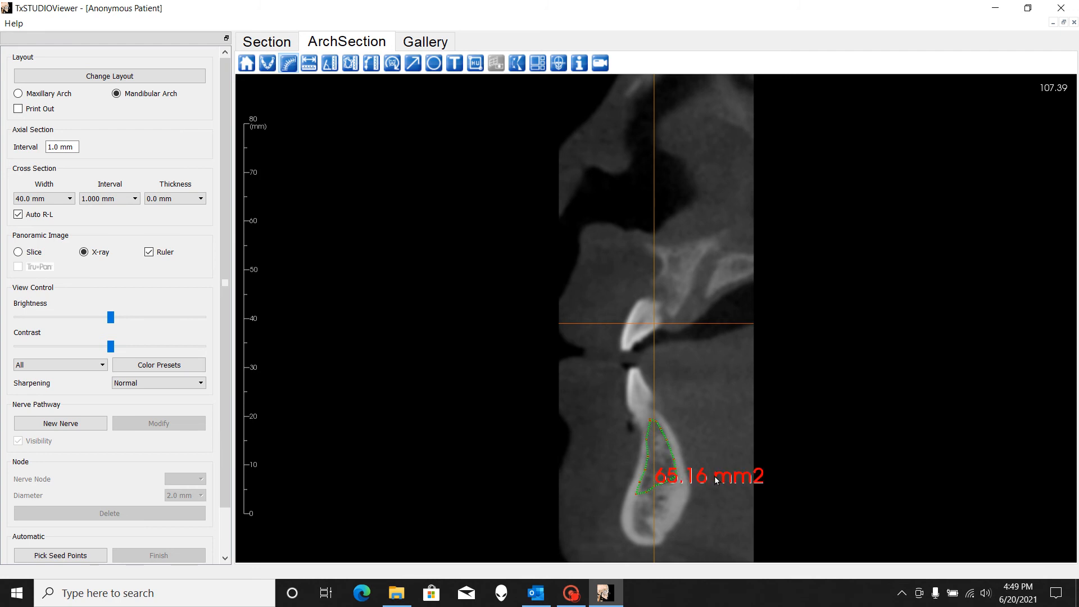
key(Delete)
- Add an arrow pointing at the lower incisor and a circle around the tooth
click(414, 65)
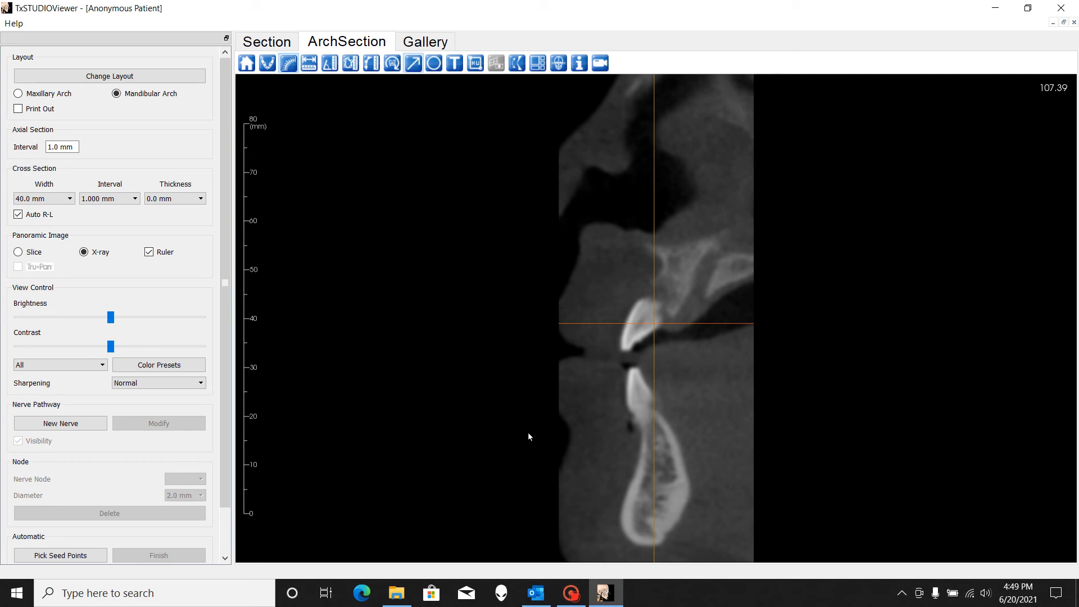
click(629, 403)
click(434, 67)
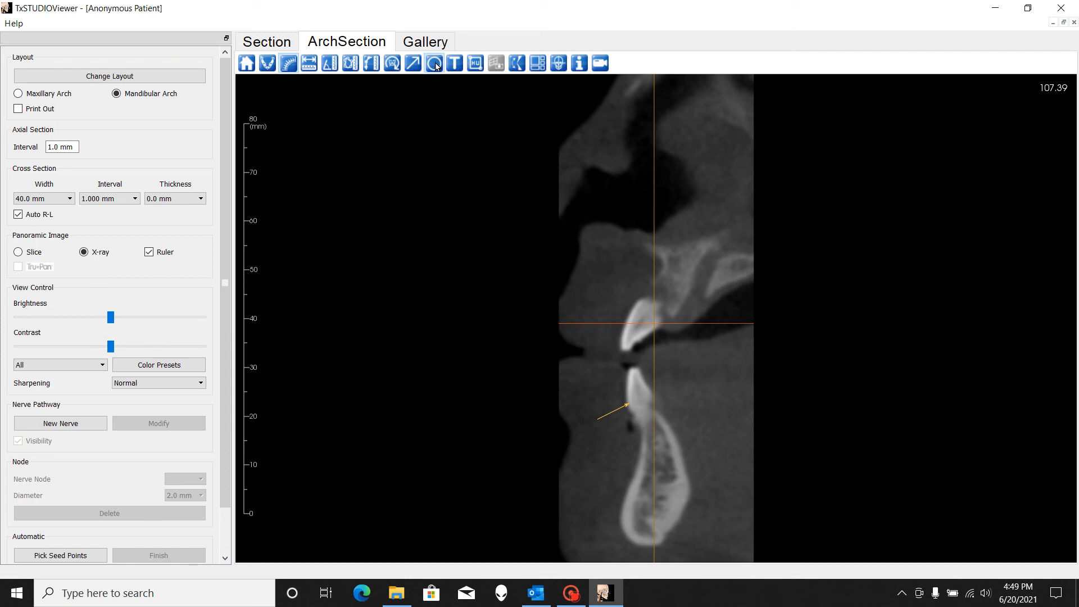
click(642, 395)
click(639, 358)
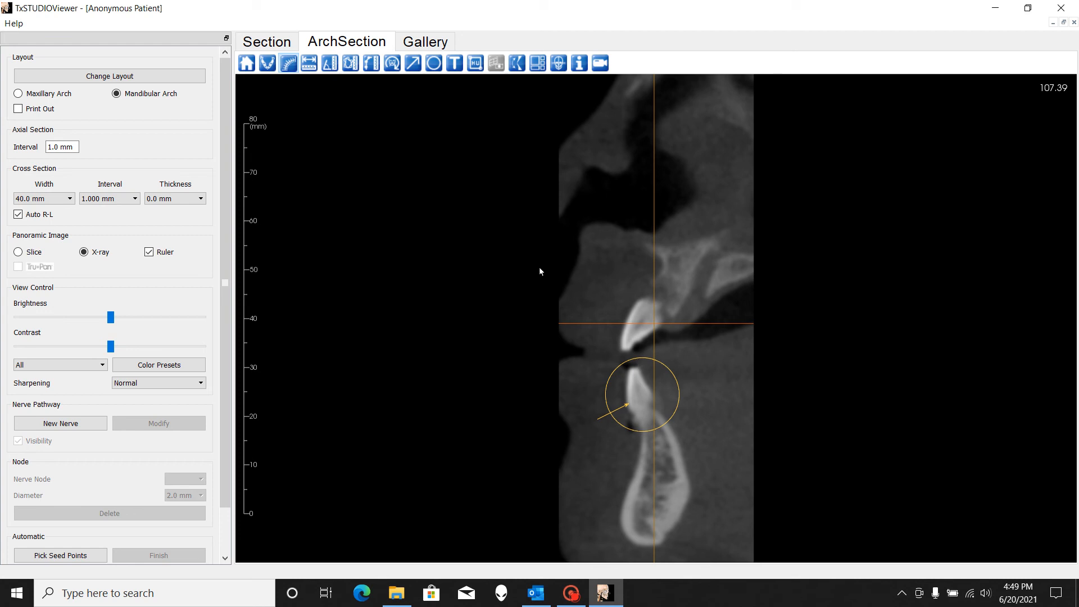
- Try the text caption tool beside the lower incisor, and delete the annotations around the tooth
click(455, 63)
click(553, 407)
click(554, 409)
key(Delete)
click(608, 388)
key(Delete)
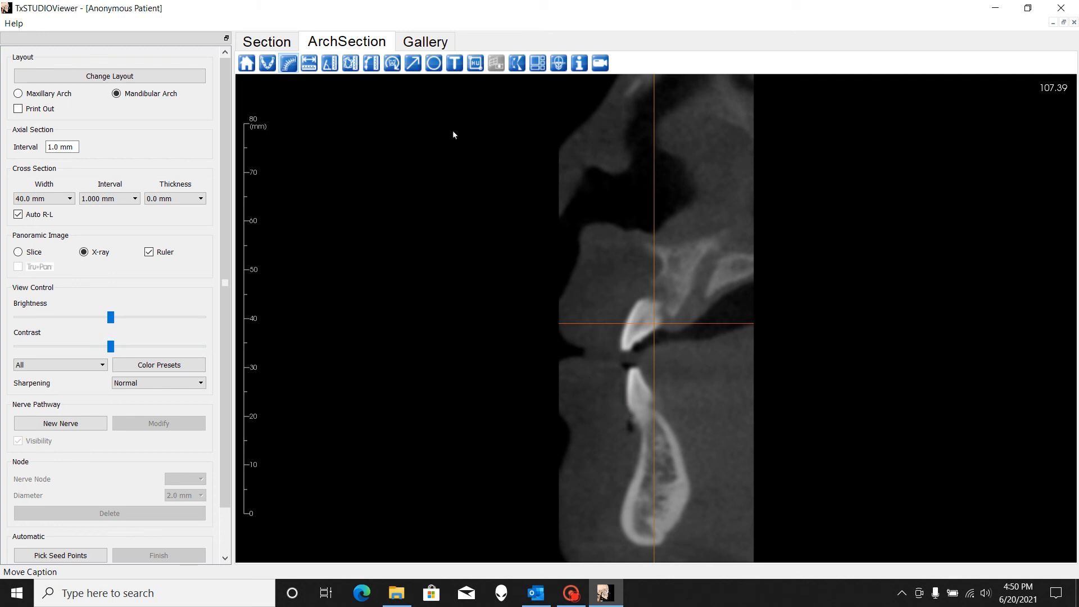
- Try to draw a circular HU measurement region inside the mandible
click(476, 62)
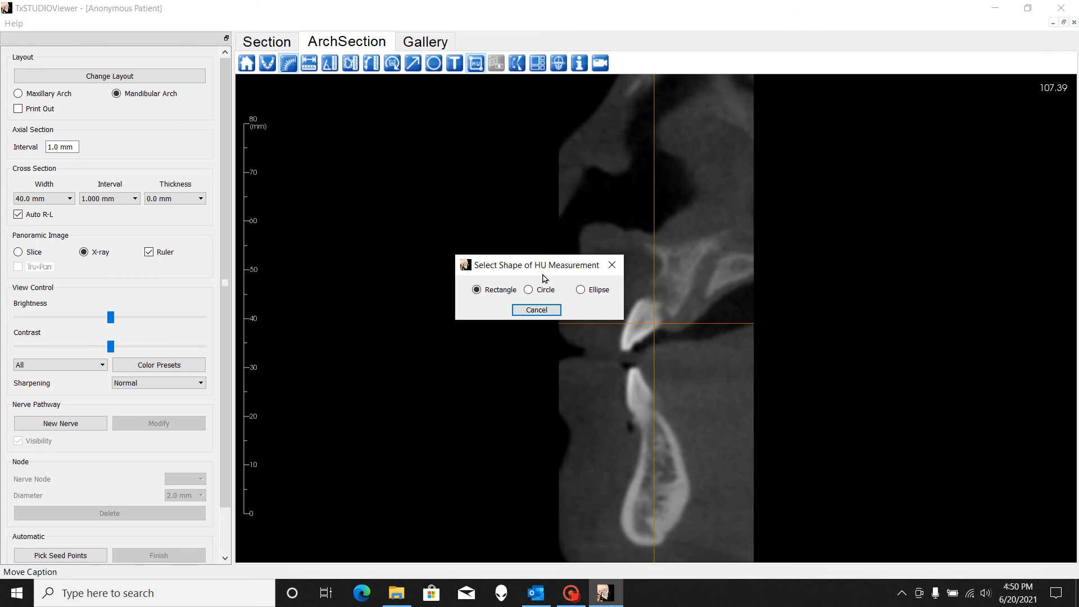
click(528, 290)
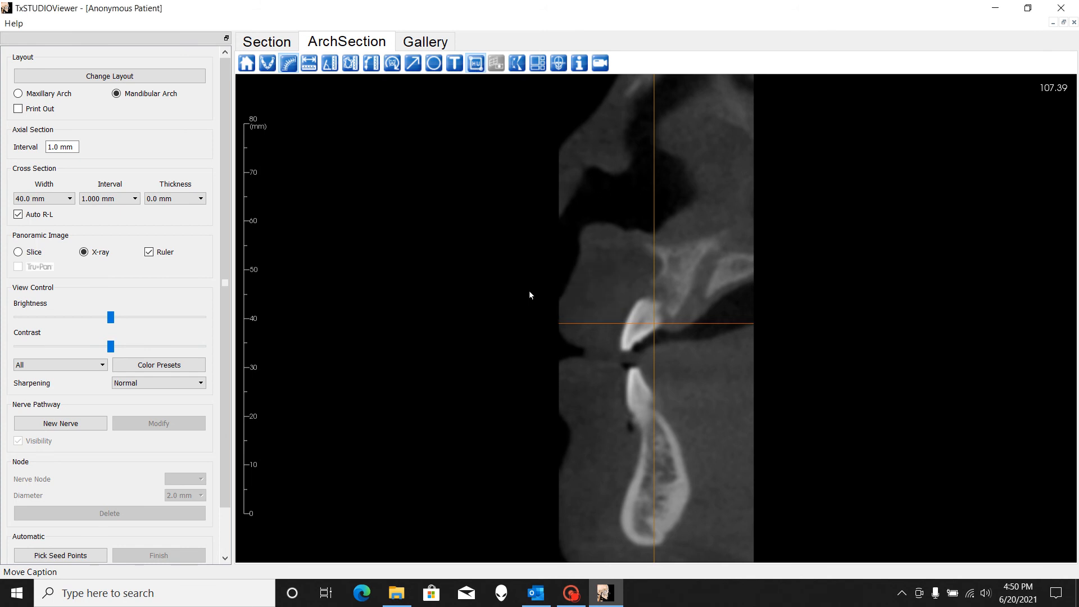
click(478, 65)
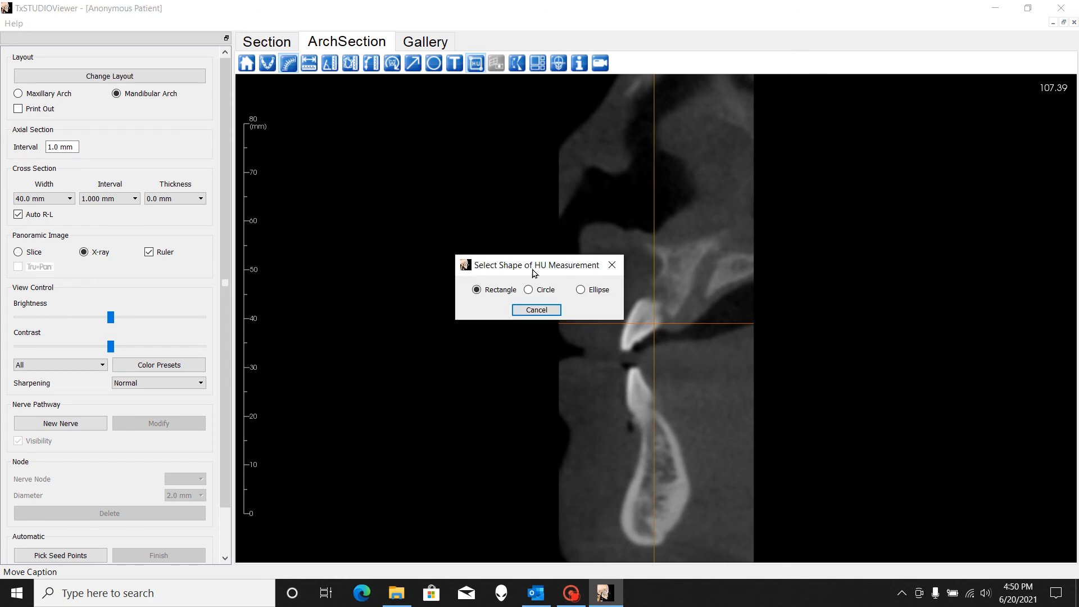
click(538, 295)
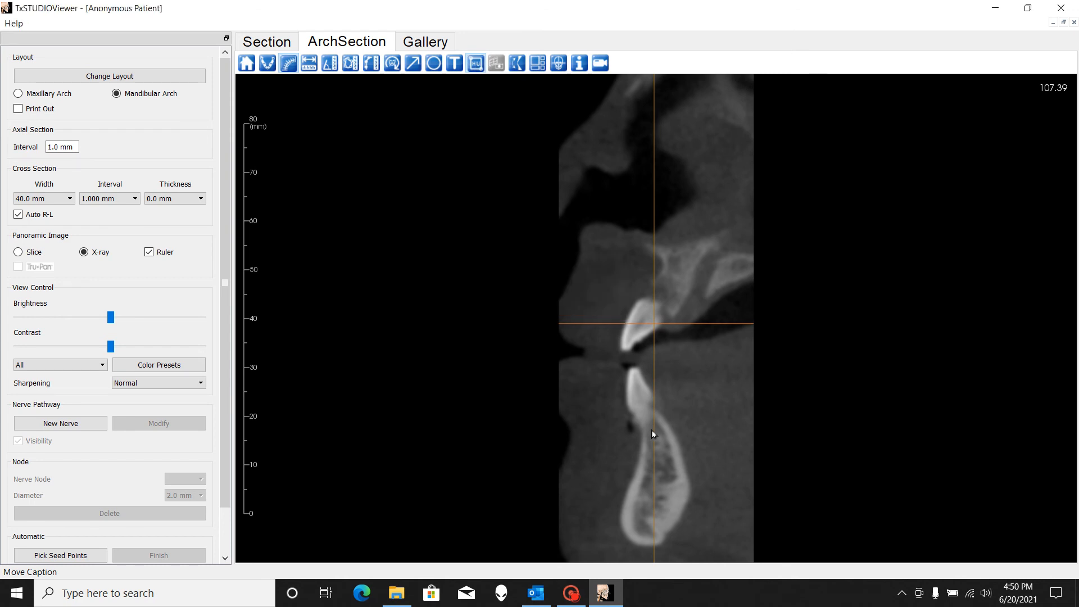
mouse_move(655, 438)
mouse_down()
mouse_move(659, 451)
mouse_move(652, 442)
mouse_up()
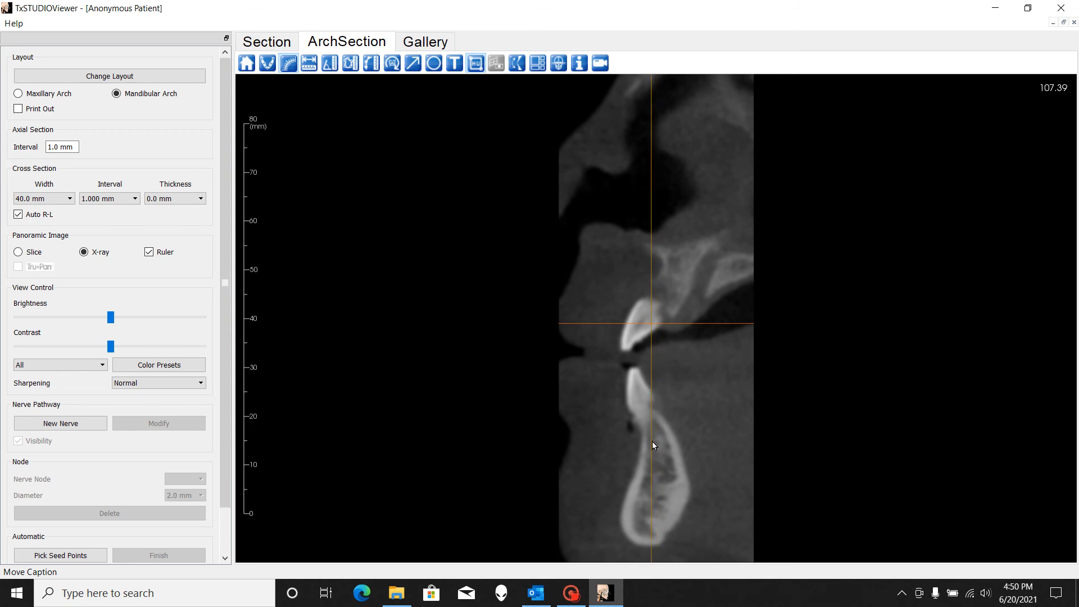
- Measure the HU values within a small circle inside the upper part of the mandible, and delete the measurement
click(475, 63)
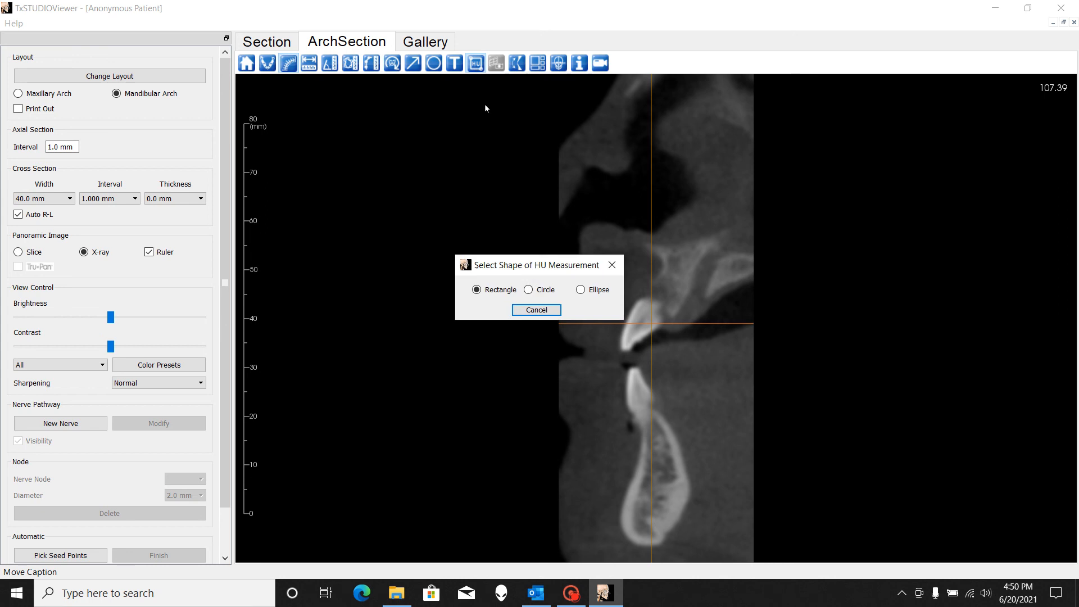
click(529, 290)
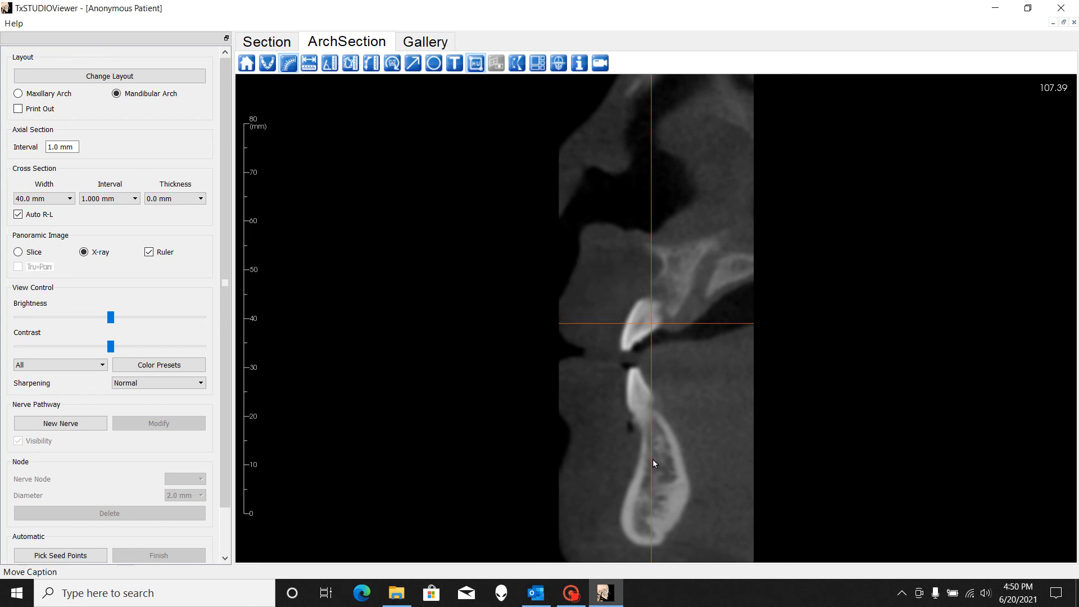
mouse_move(652, 452)
mouse_down()
mouse_move(670, 459)
mouse_move(657, 460)
mouse_up()
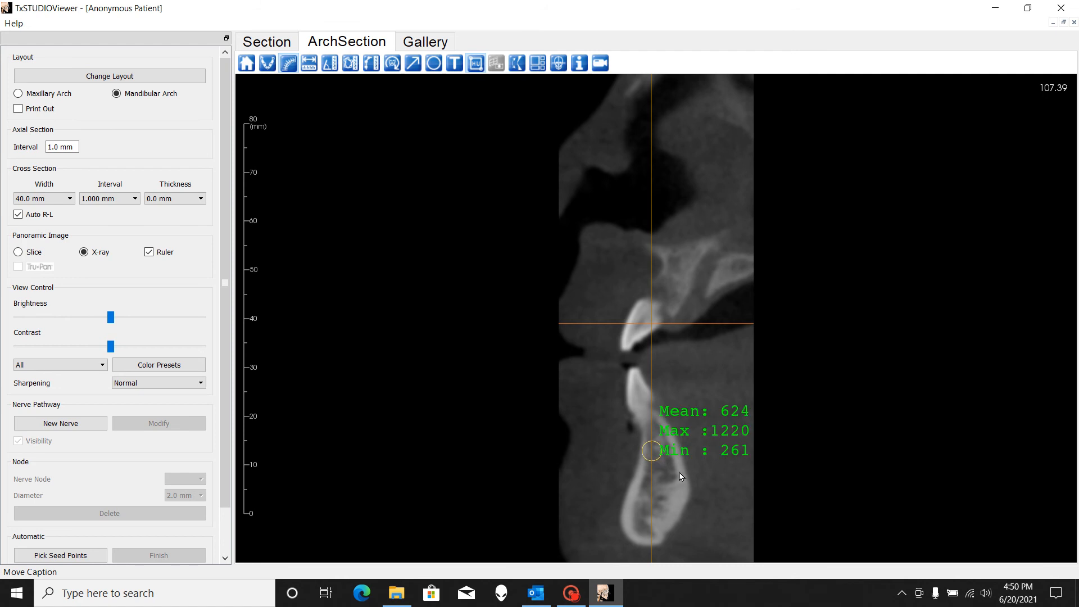
click(683, 431)
key(Delete)
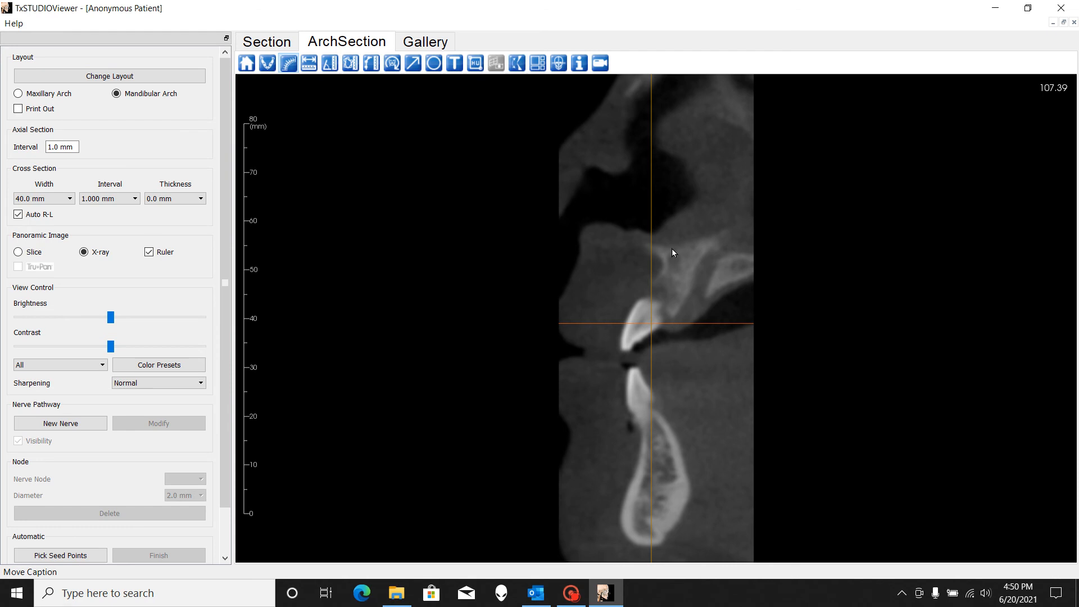
- Restore the multi-view layout with the axial, panoramic and cross-section images
double_click(694, 275)
double_click(696, 276)
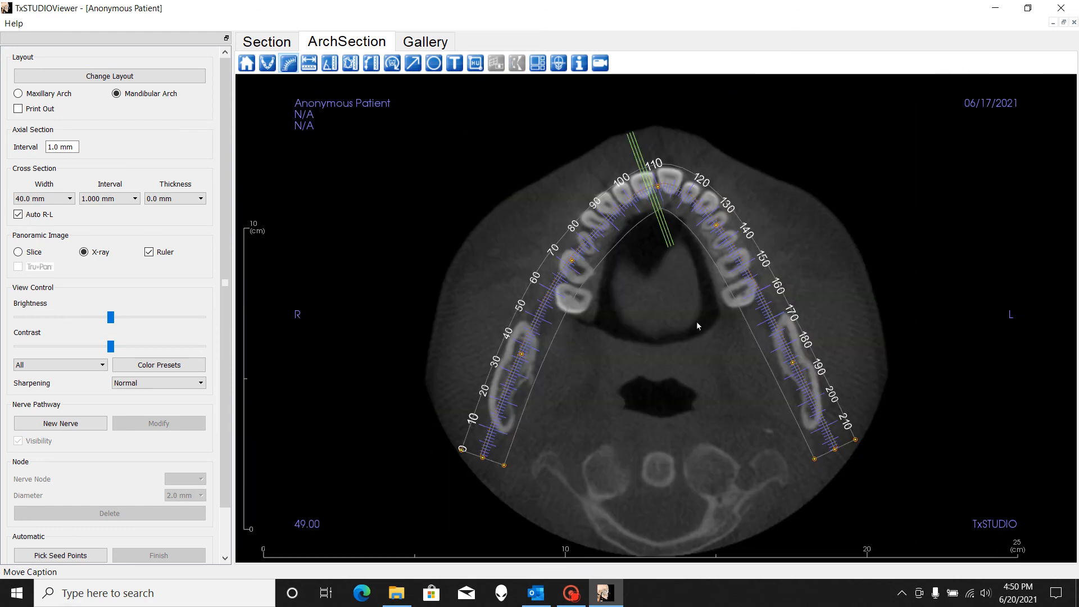
double_click(931, 245)
double_click(891, 243)
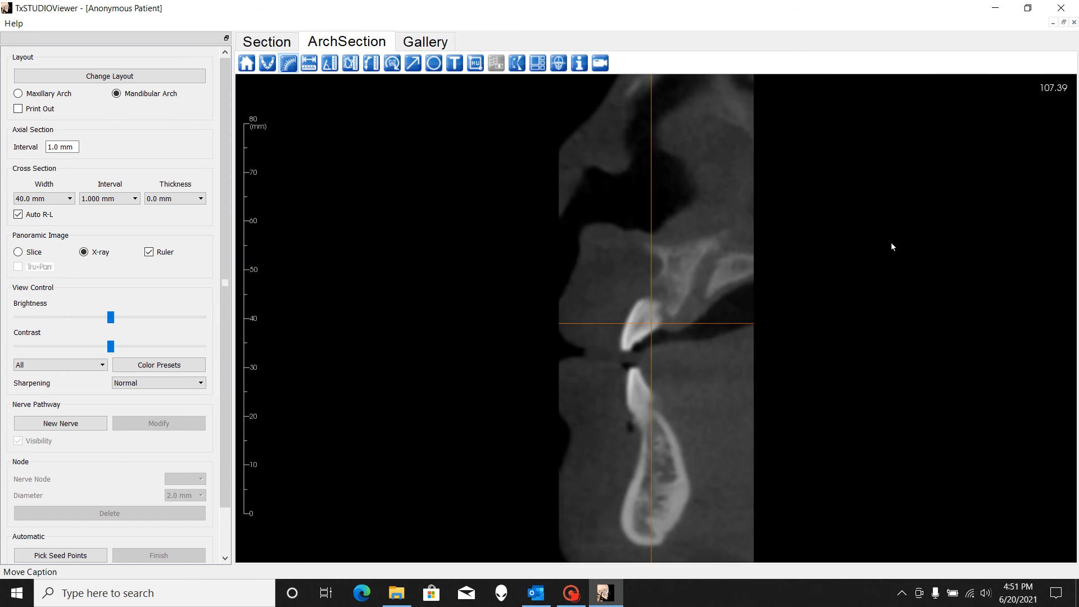
double_click(849, 272)
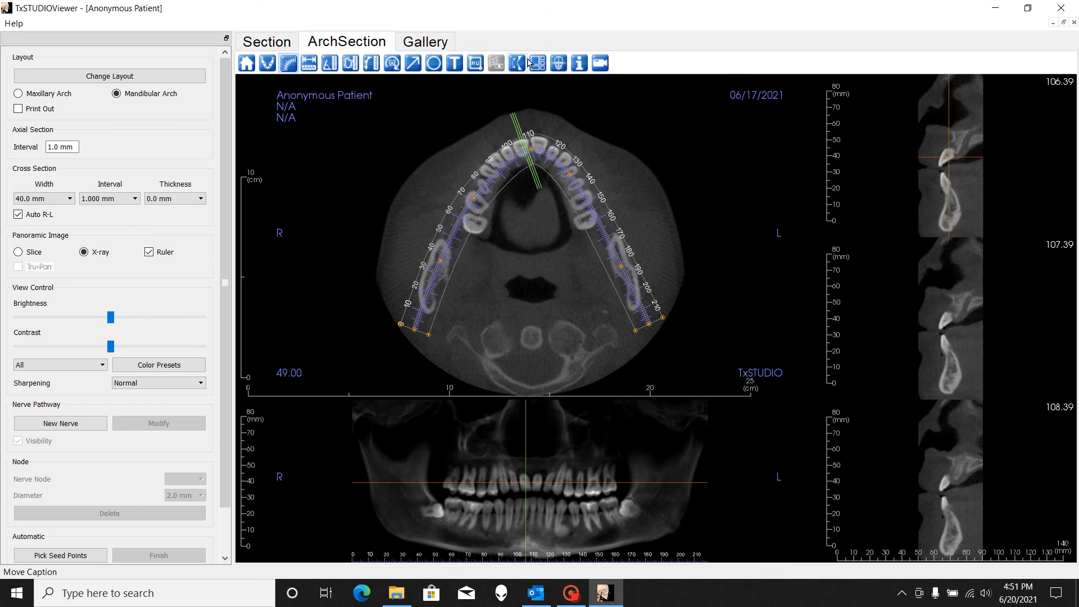
- Hide the section reference lines in all views, show them again, and leave them hidden
click(559, 66)
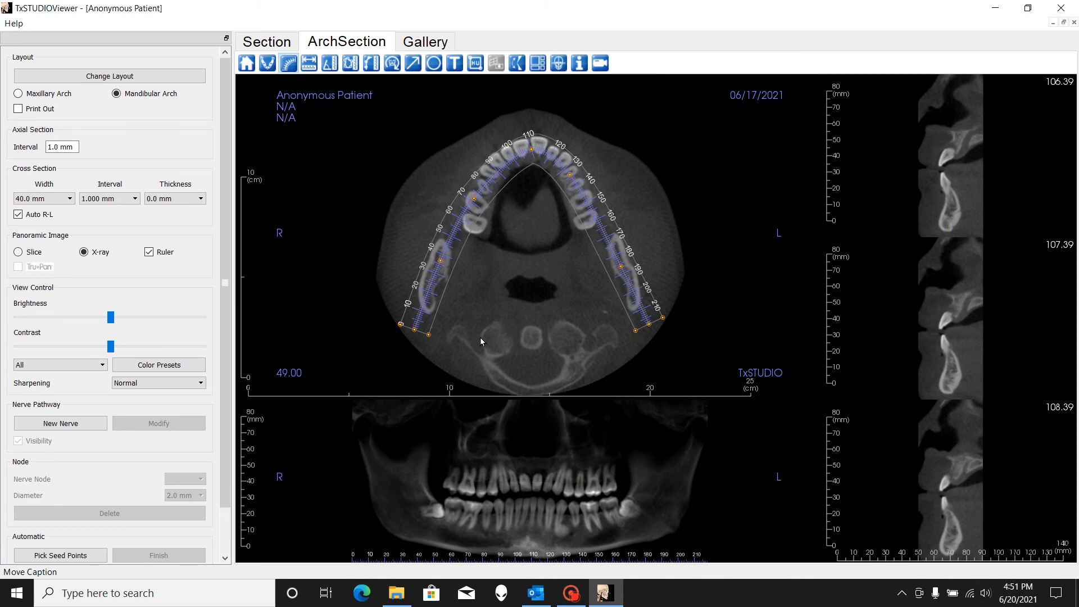
click(558, 66)
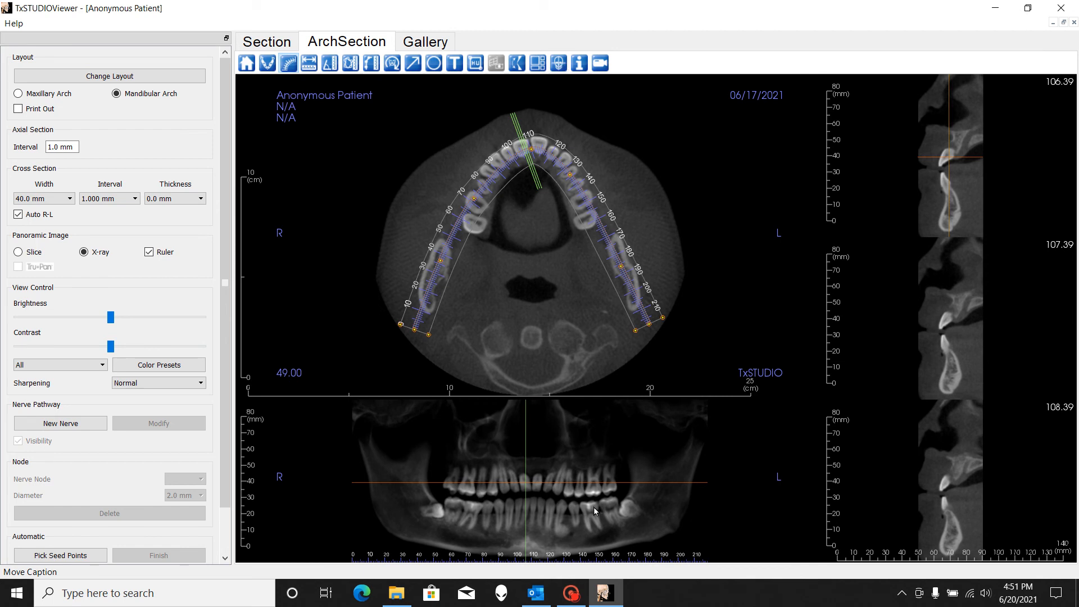
click(561, 64)
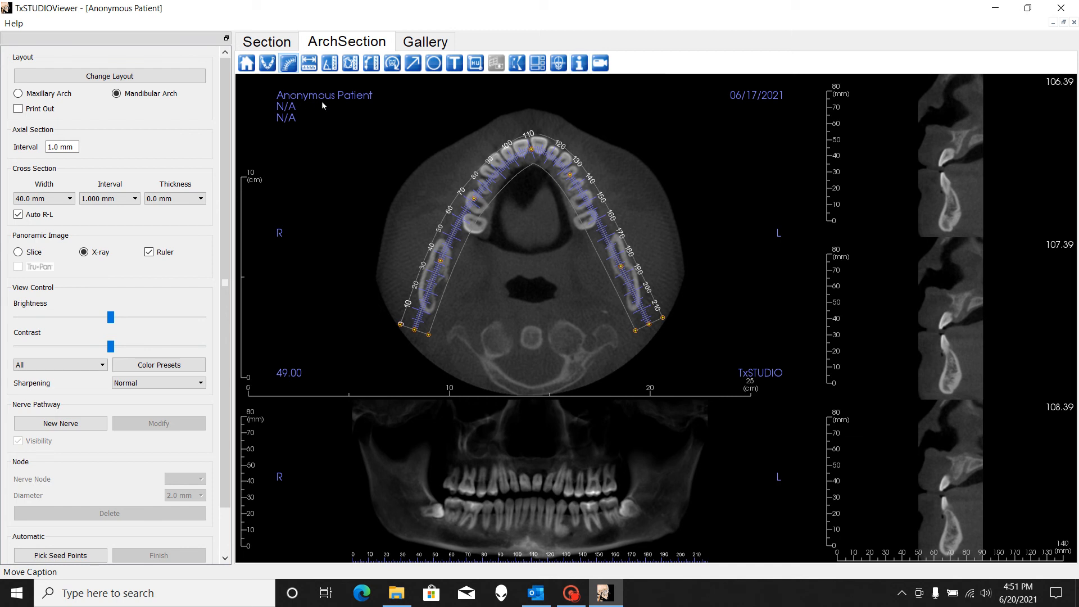
- Hide the patient information overlay and show it again, and browse the axial slices up to 52.00 and back to 49.00
click(580, 65)
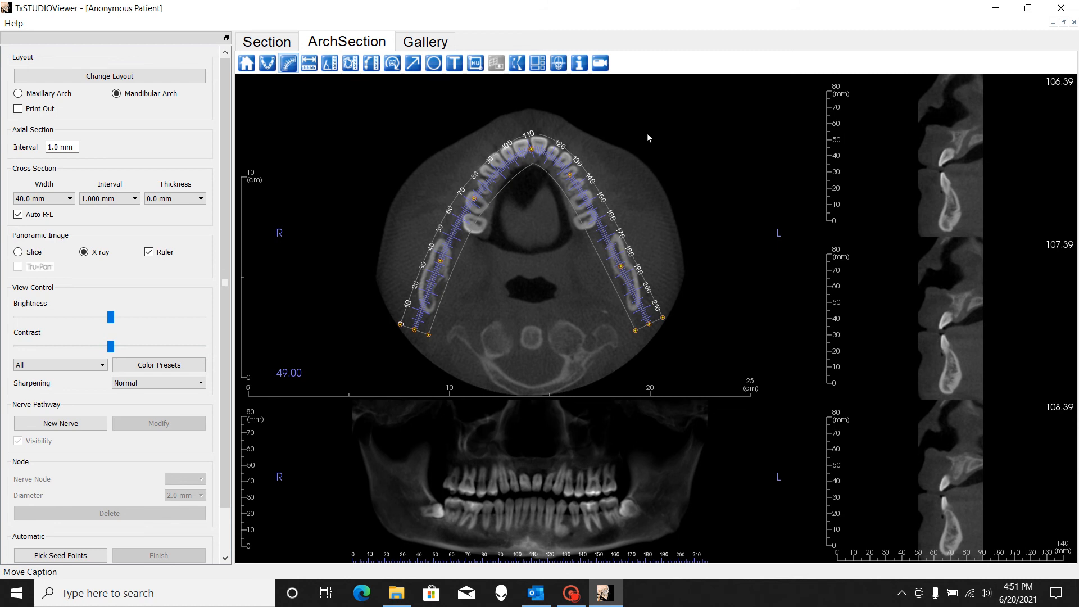
click(580, 66)
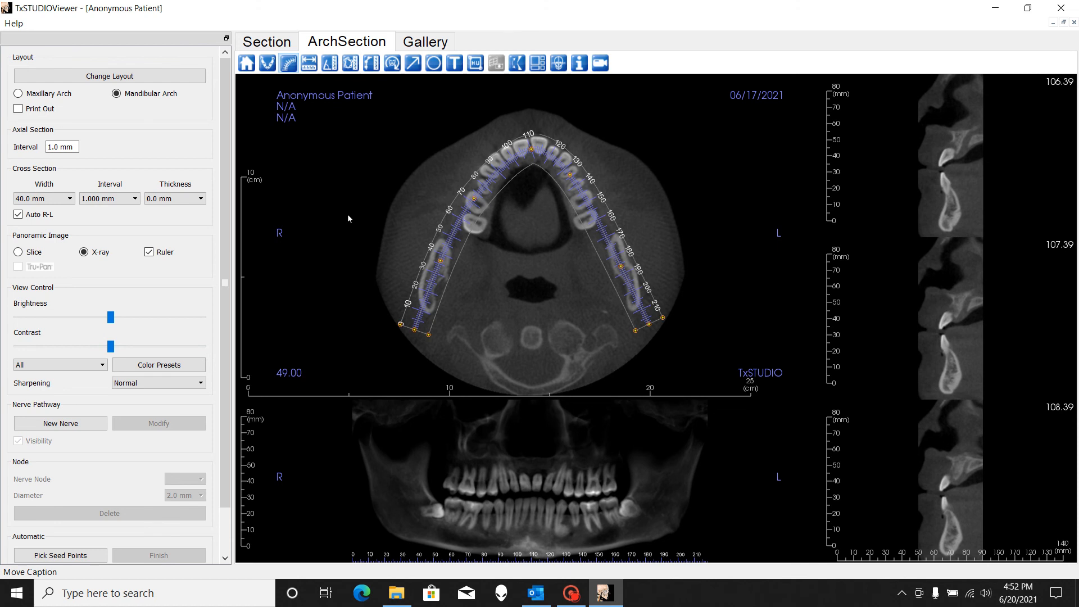
scroll(357, 254, up, 3)
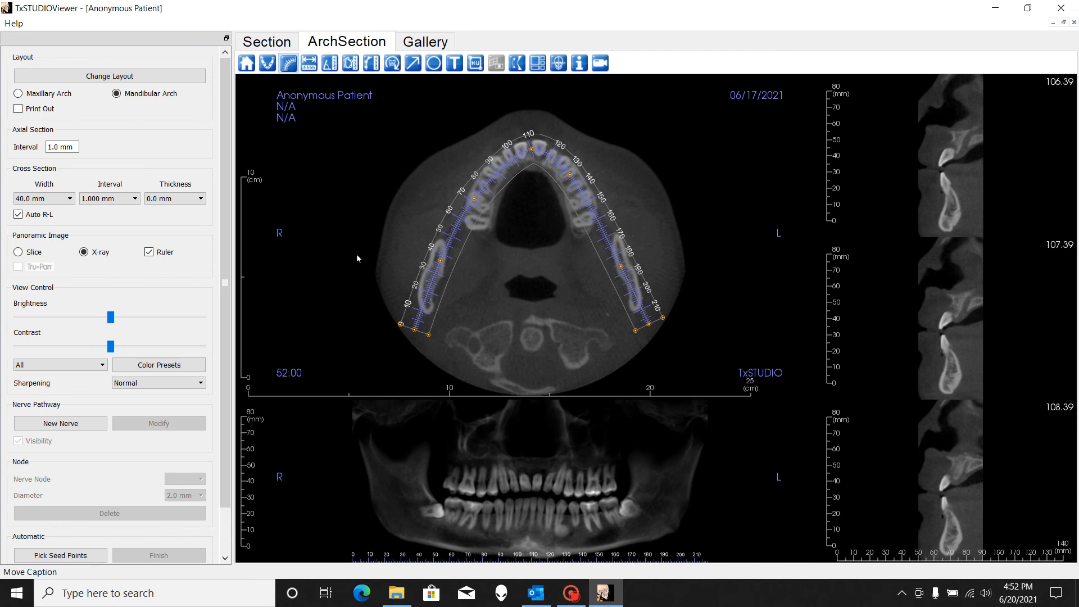
scroll(357, 254, down, 3)
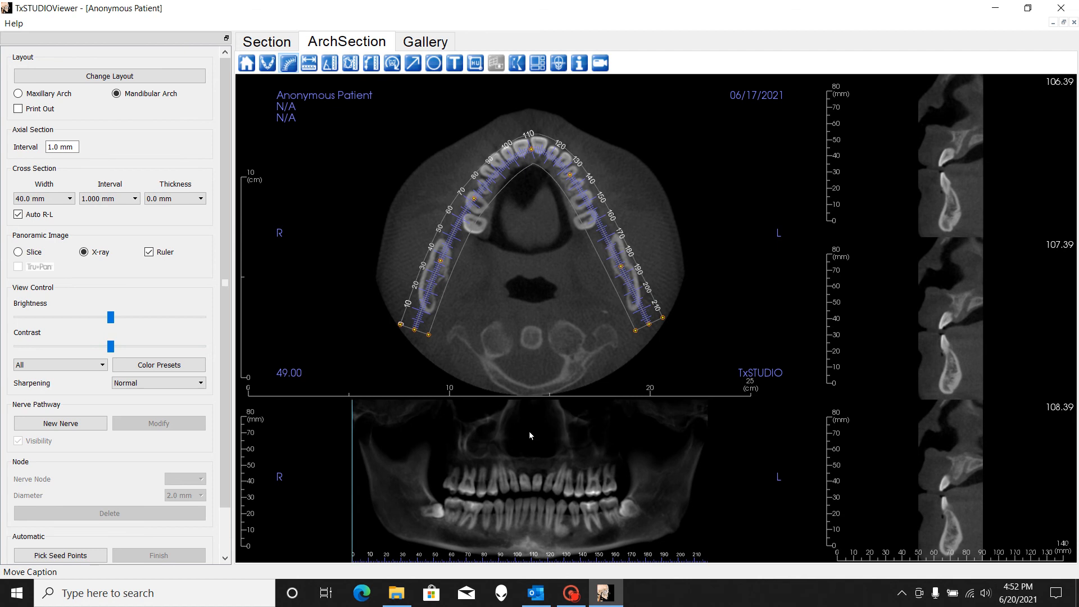
- Enlarge the panoramic image, raise its brightness and slightly lower its contrast
double_click(658, 434)
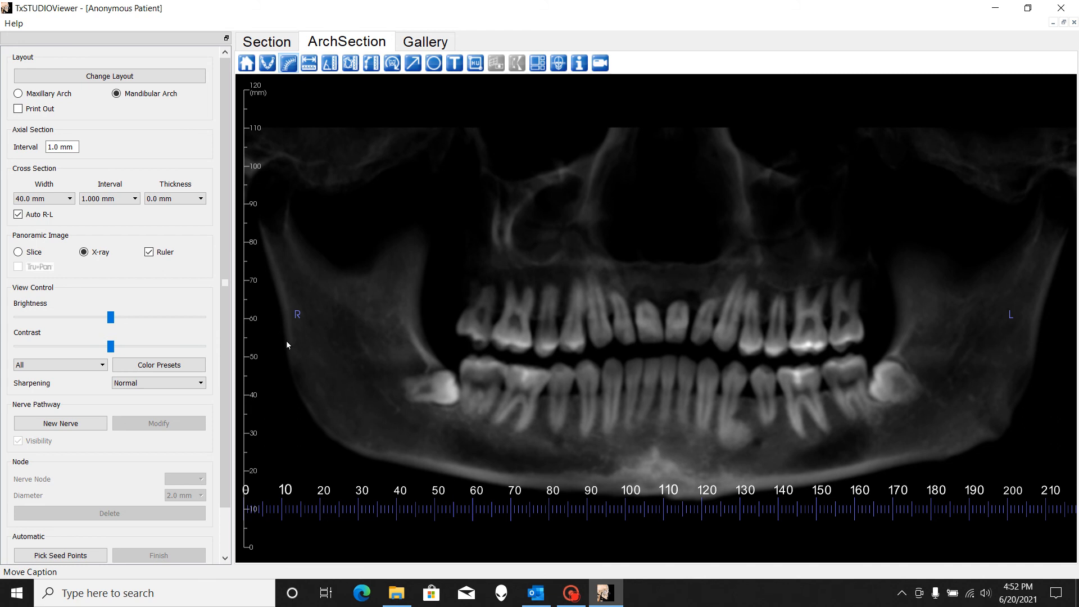
drag(110, 348, 137, 321)
click(114, 318)
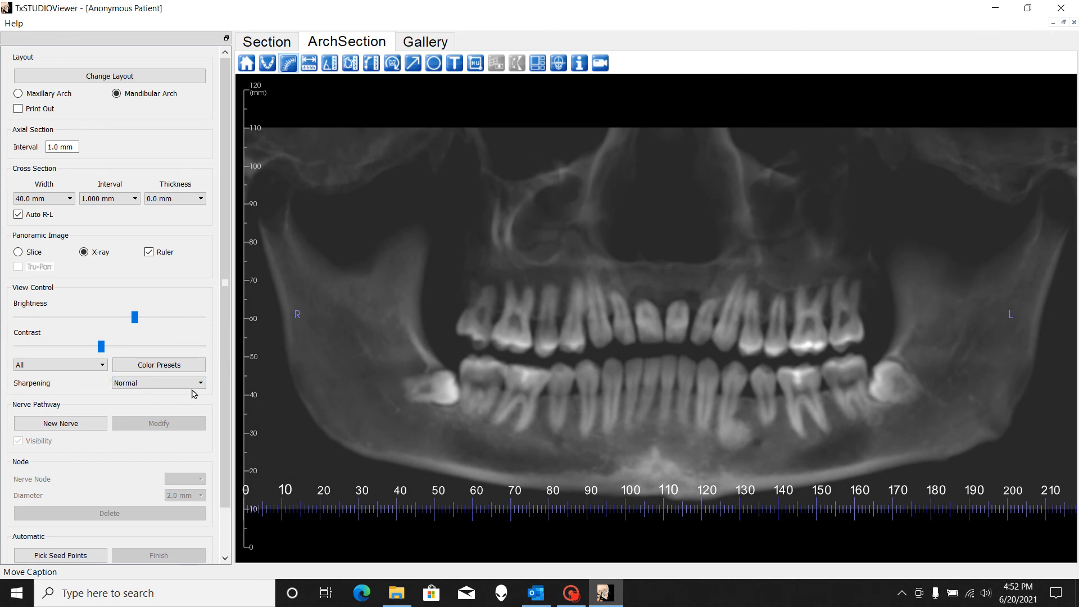
- Compare the Hard, Very Sharp and Mild sharpening levels on the panoramic image, and set the sharpening to Sharp
click(159, 386)
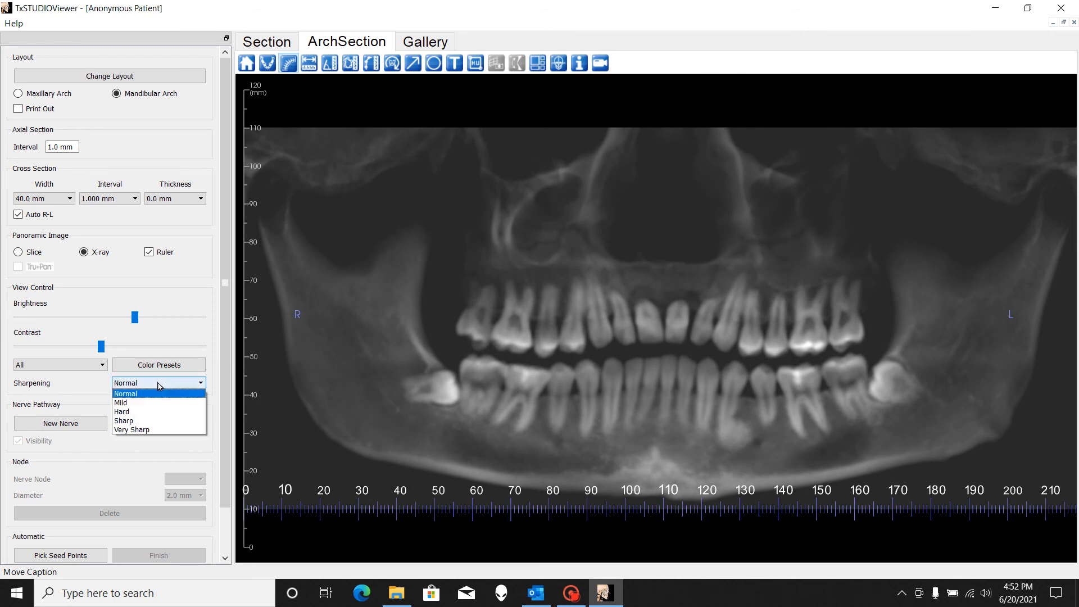
click(159, 412)
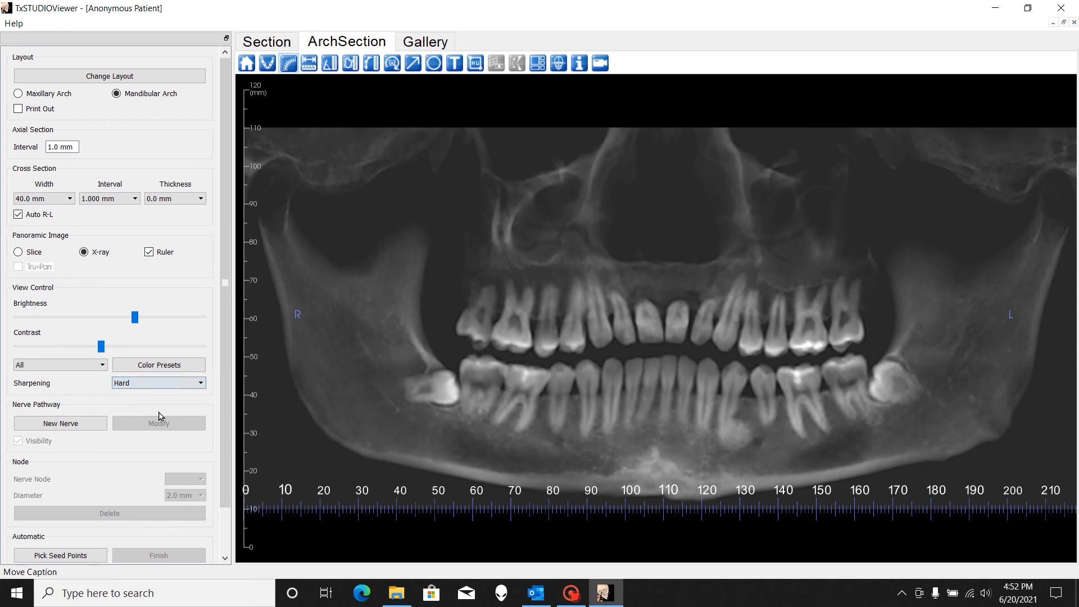
click(174, 382)
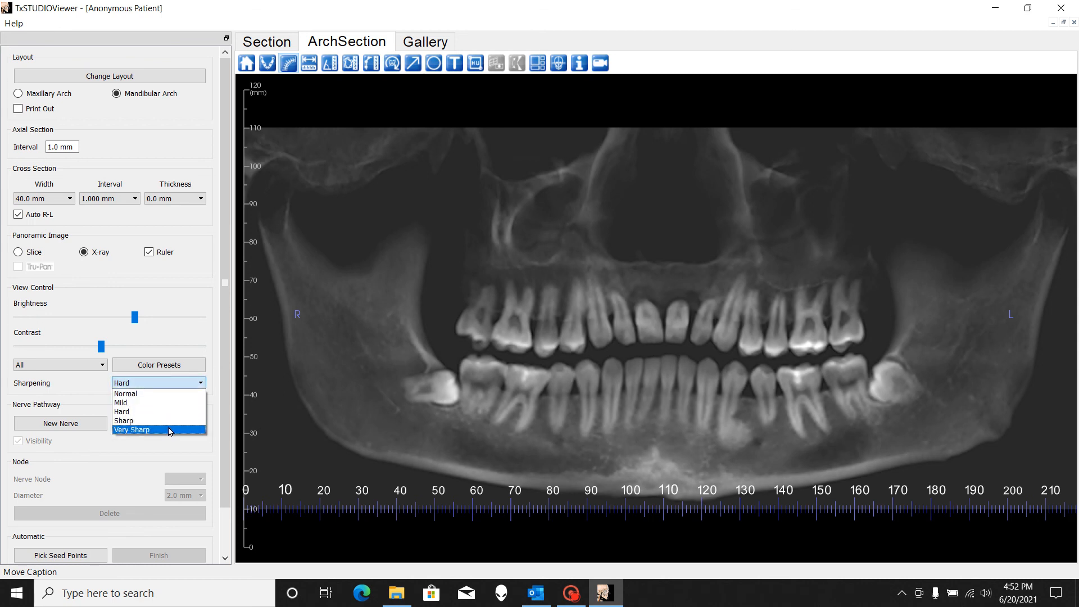
click(169, 430)
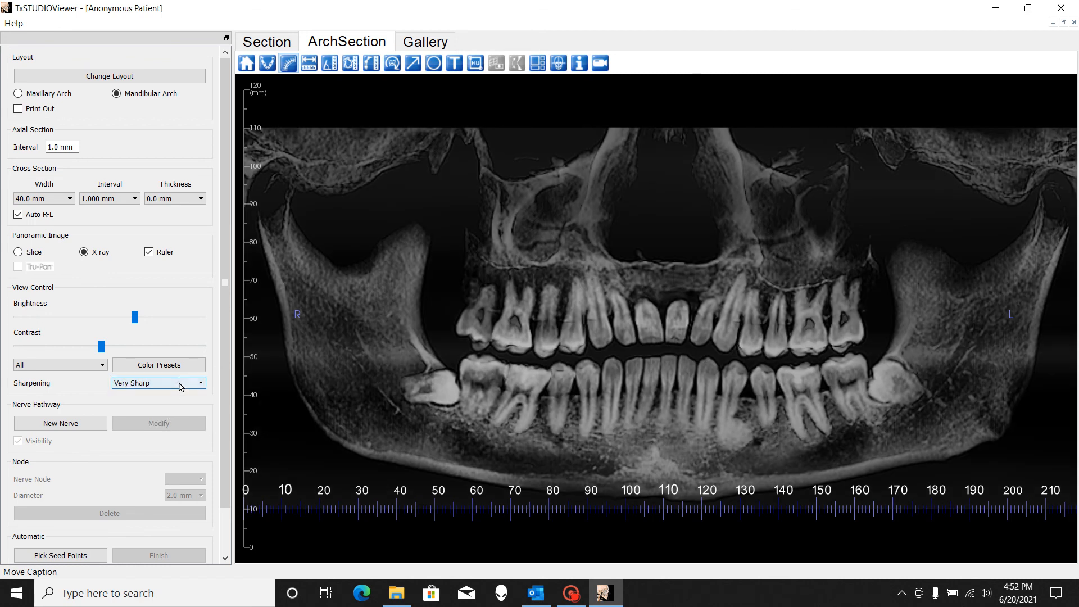
click(180, 384)
click(168, 422)
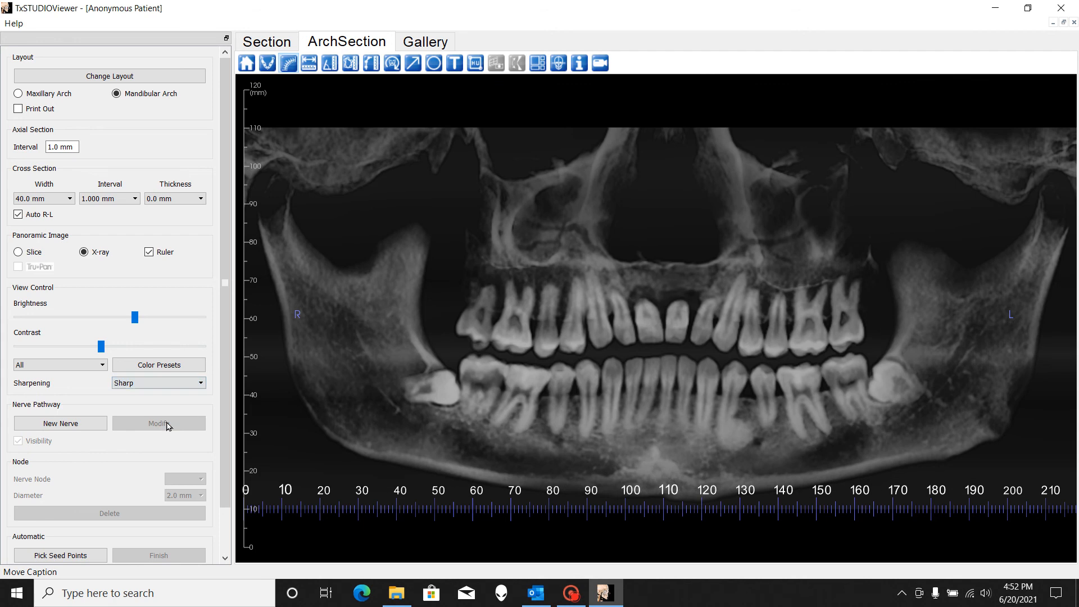
click(175, 383)
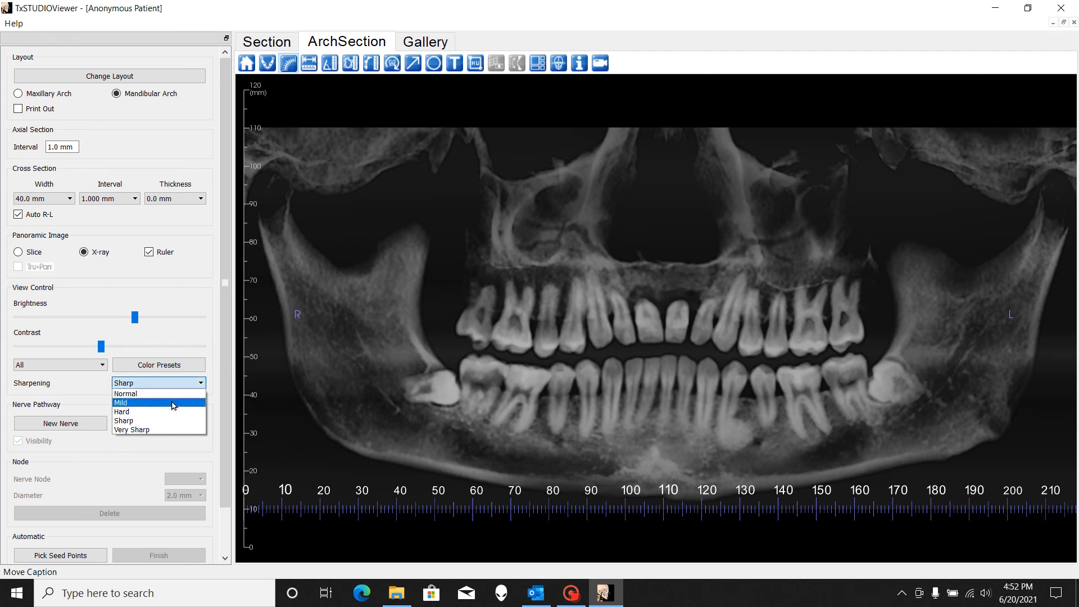
click(173, 404)
click(172, 385)
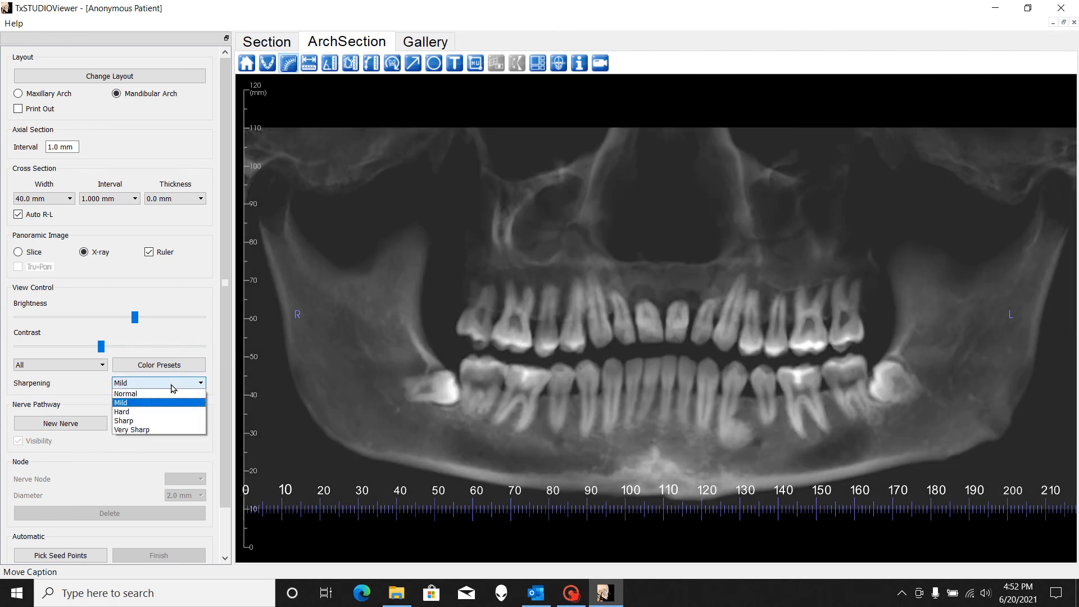
click(168, 415)
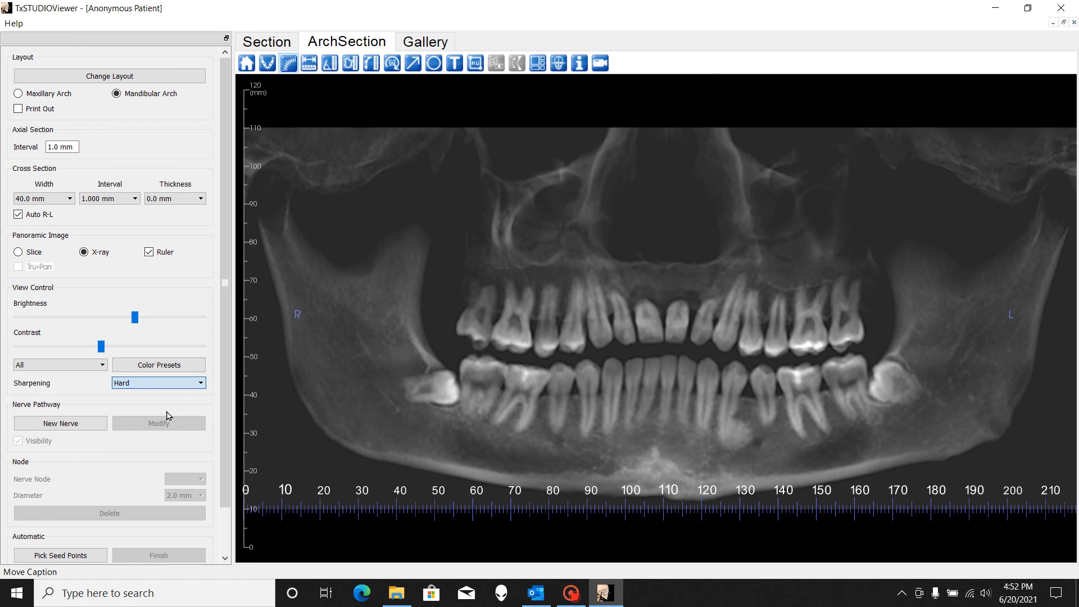
click(176, 386)
click(172, 422)
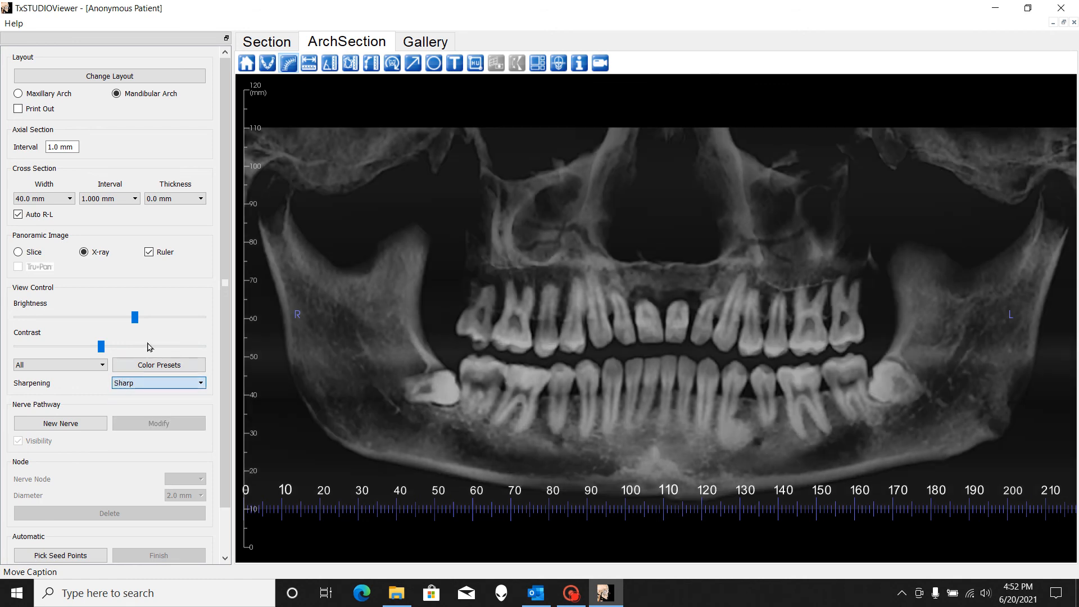
- Lower the panoramic image's contrast very slightly and raise its brightness a little
mouse_move(103, 346)
mouse_down()
mouse_move(137, 347)
mouse_move(79, 347)
mouse_move(113, 352)
mouse_move(100, 359)
mouse_up()
mouse_move(135, 318)
mouse_down()
mouse_move(121, 317)
mouse_move(145, 319)
mouse_up()
click(144, 319)
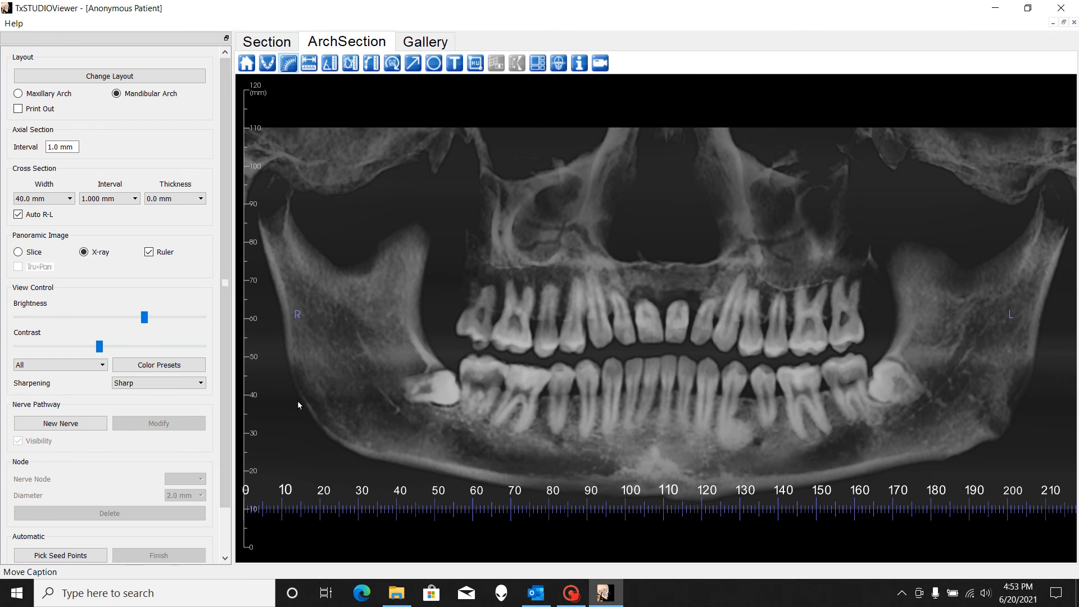
- Trace a 2.0 mm nerve pathway on the panoramic image from the patient's left ramus to below the impacted molar, and restore the multi-view layout
click(49, 429)
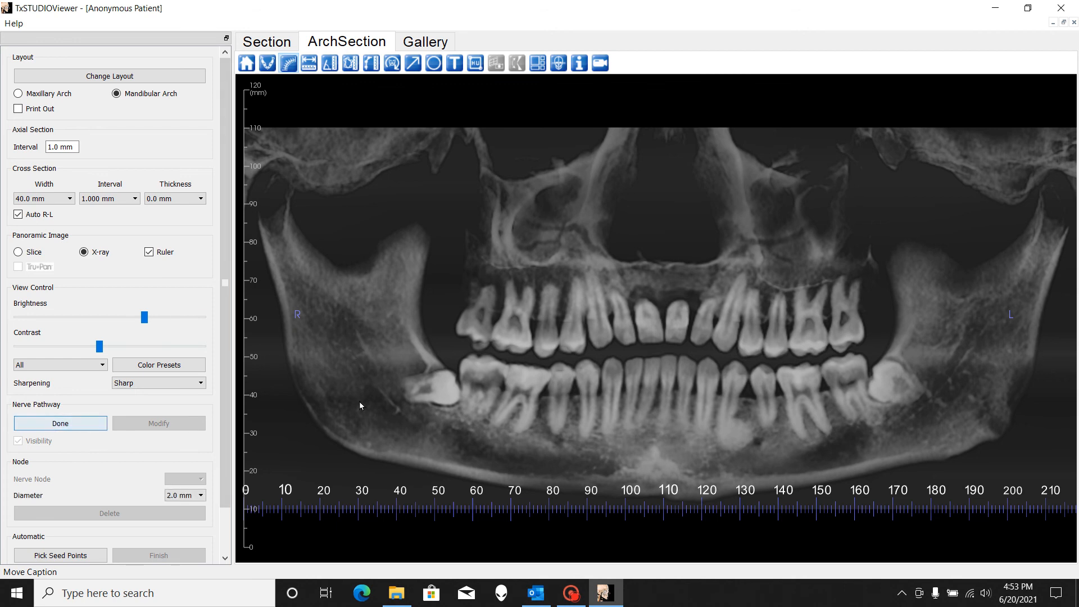
click(975, 322)
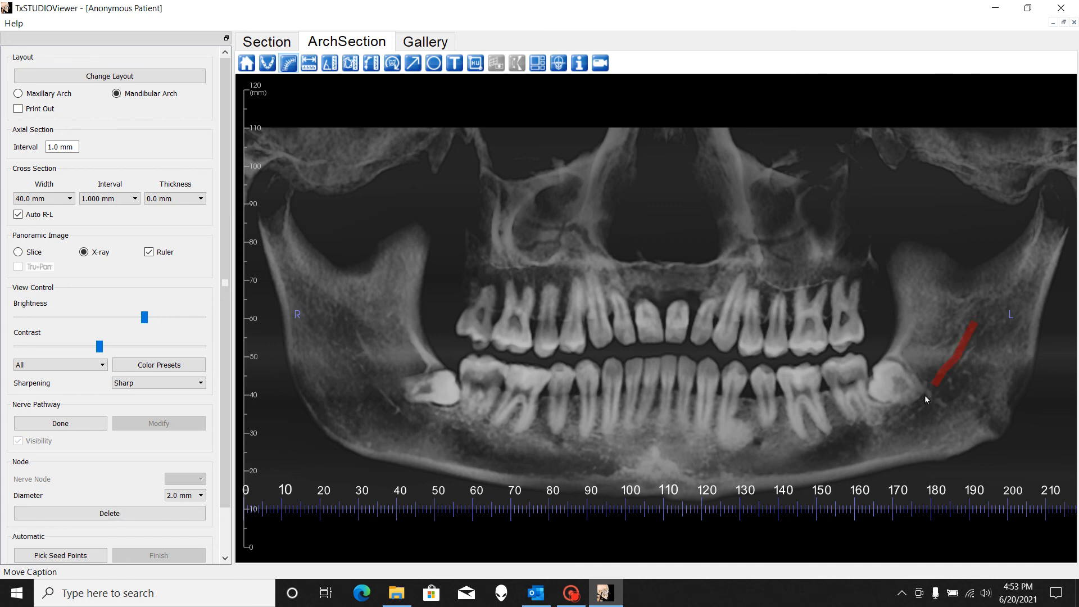
click(892, 422)
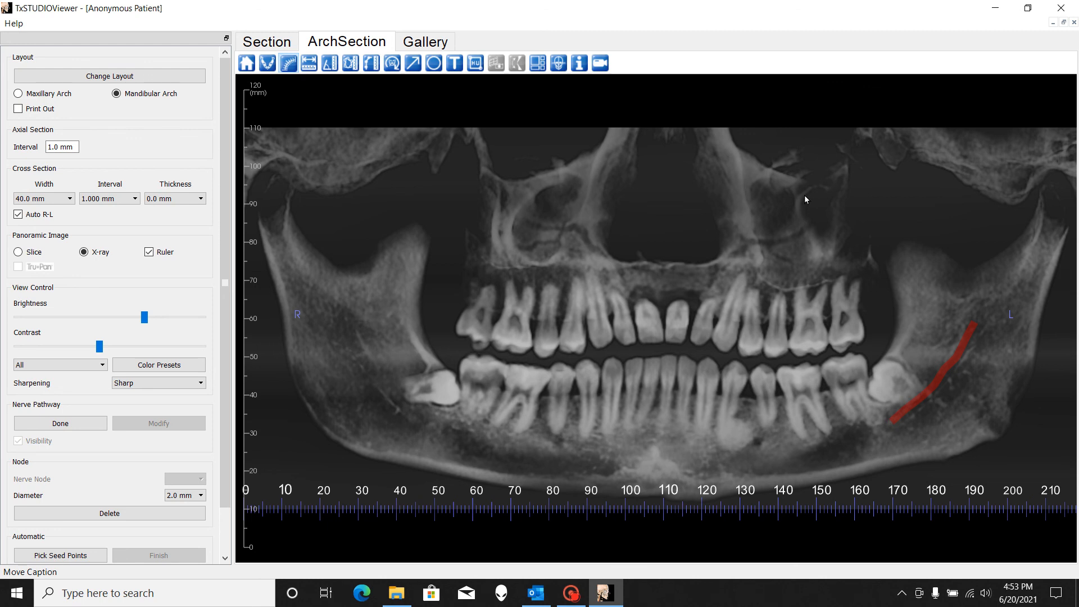
click(72, 426)
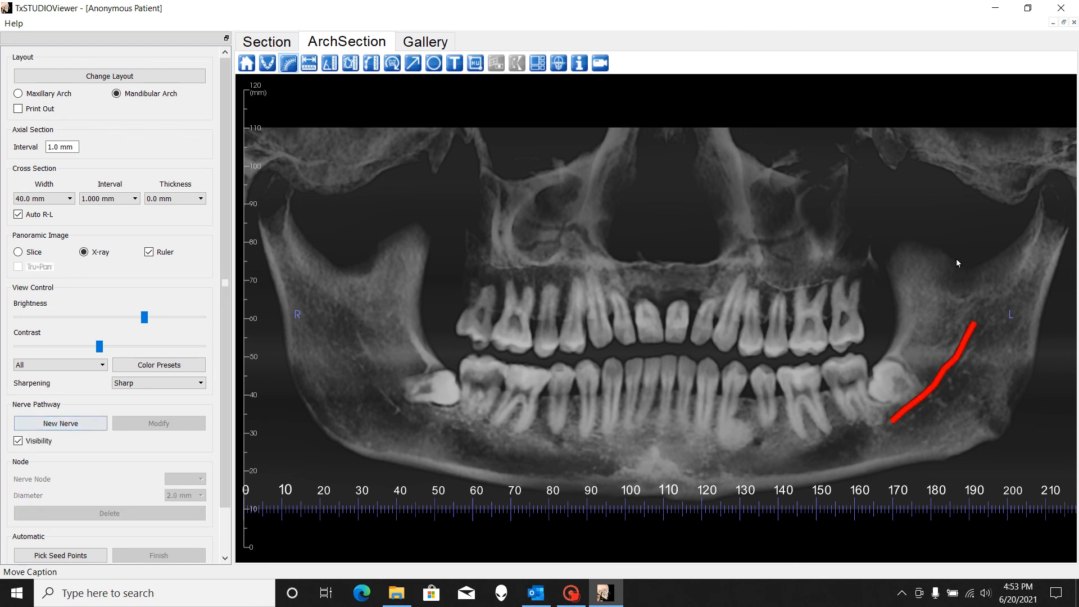
double_click(882, 236)
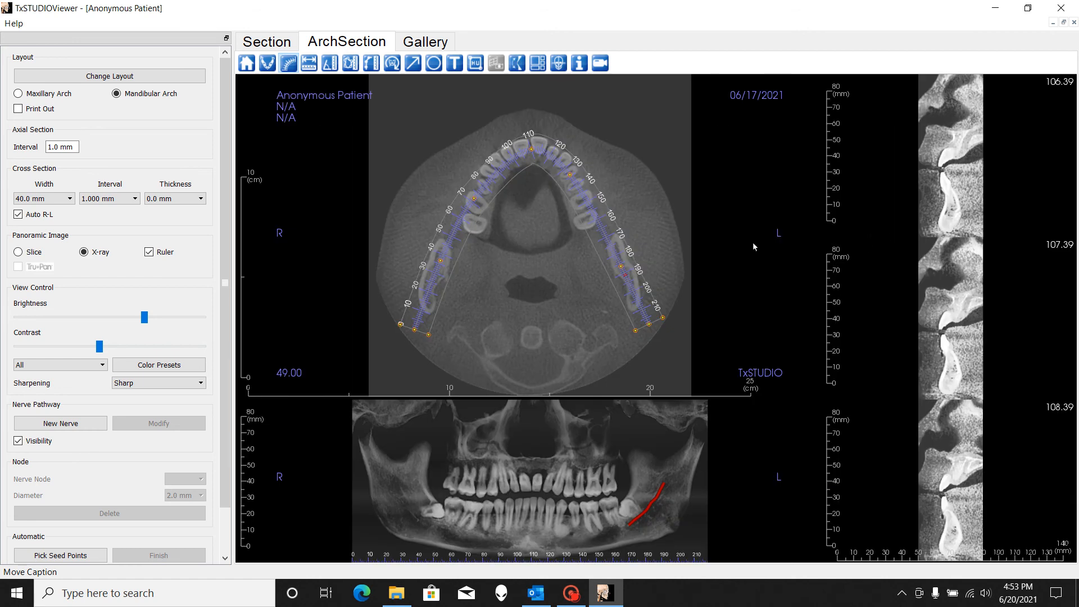
- Set the sharpening to Hard, and raise the contrast clearly and the brightness slightly for all views
click(183, 384)
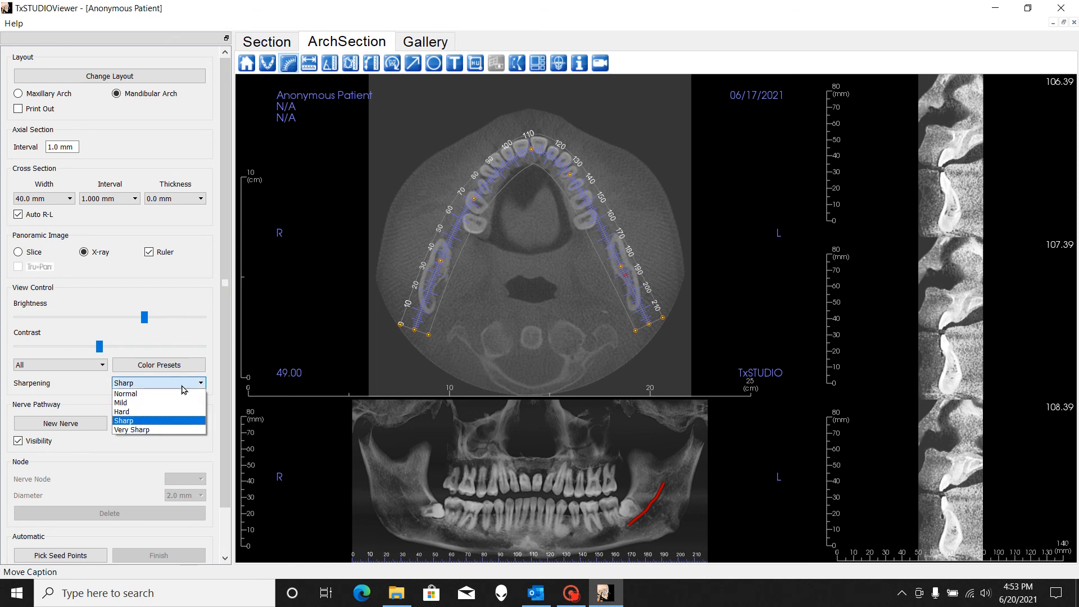
click(165, 412)
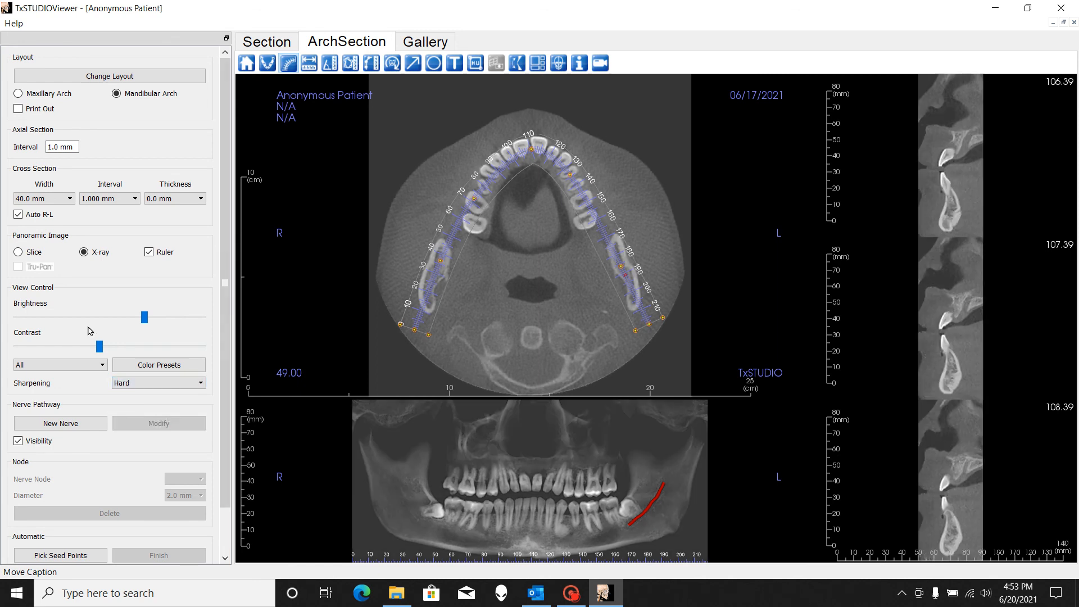
drag(99, 346, 147, 348)
mouse_move(144, 317)
mouse_down()
mouse_move(161, 318)
mouse_move(140, 320)
mouse_move(153, 327)
mouse_up()
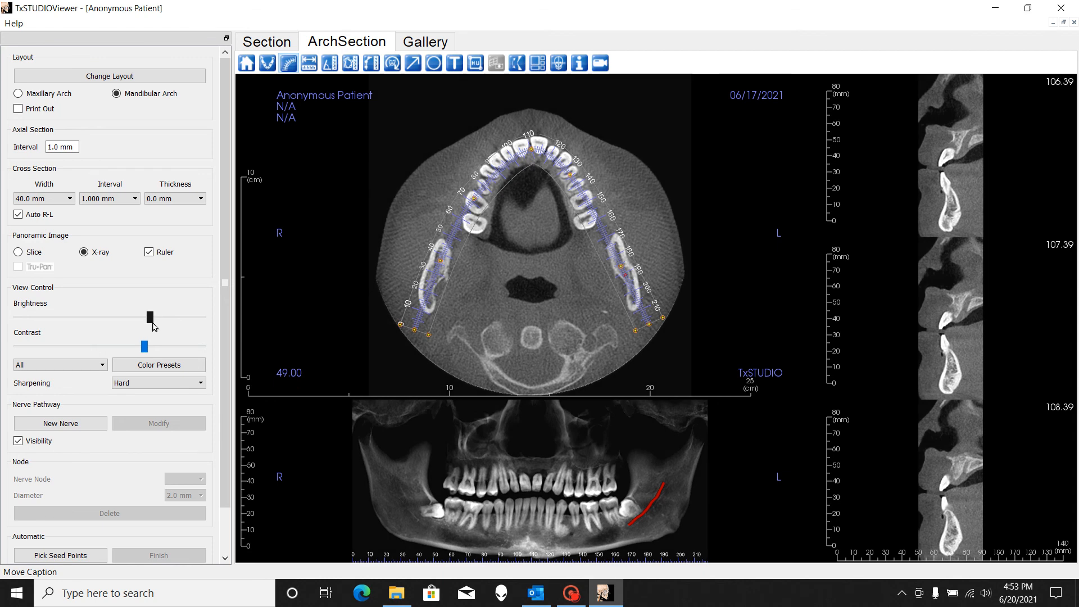
- Begin a second nerve pathway with 2.0 mm diameter and place its first point in the mandible on the 134.39 cross-section
click(84, 424)
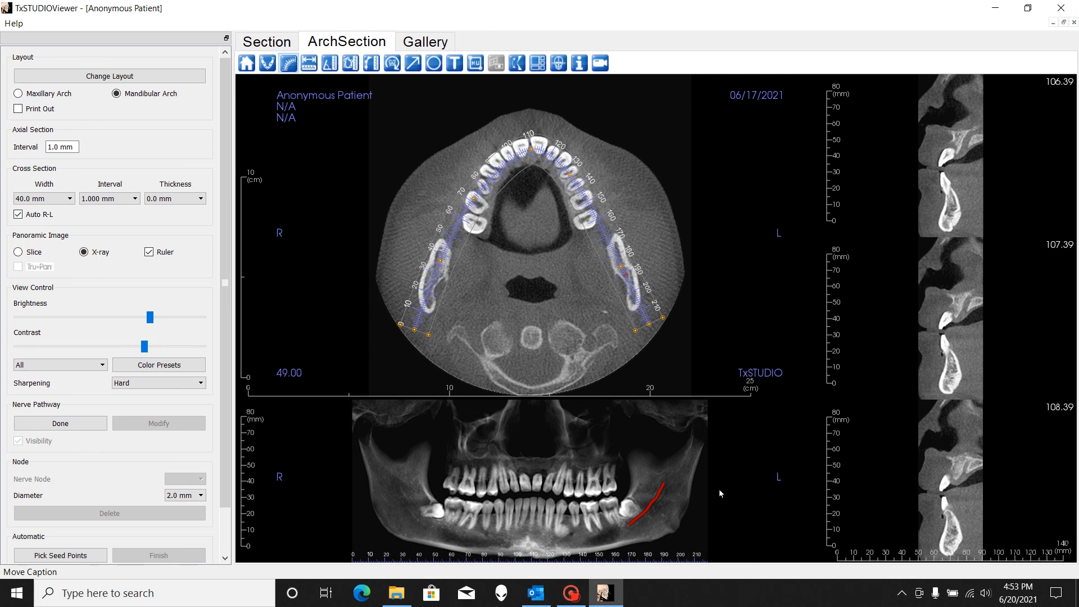
scroll(985, 404, up, 6)
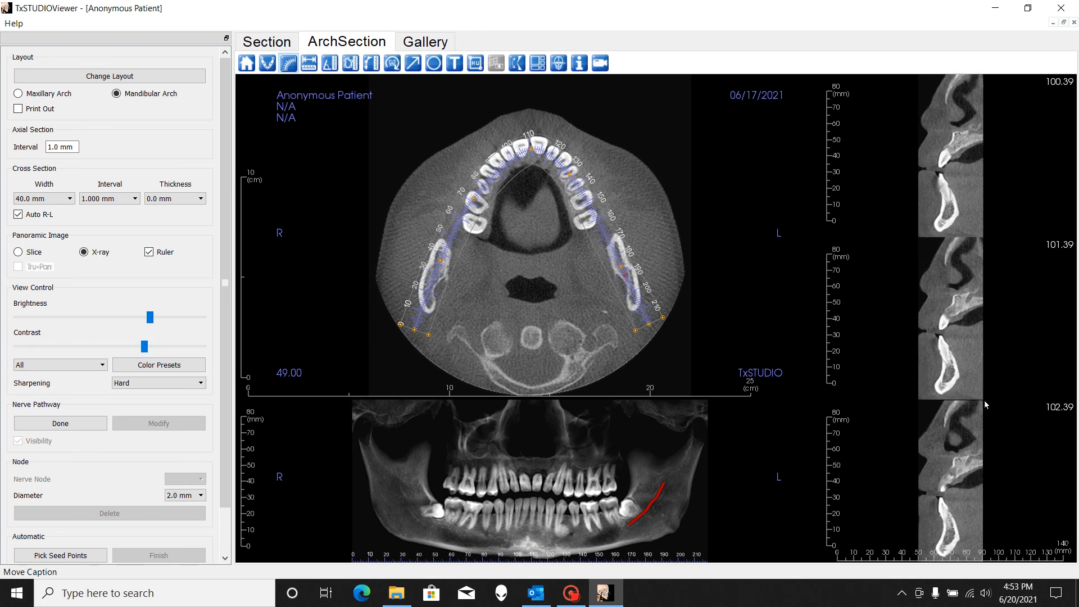
scroll(983, 407, up, 5)
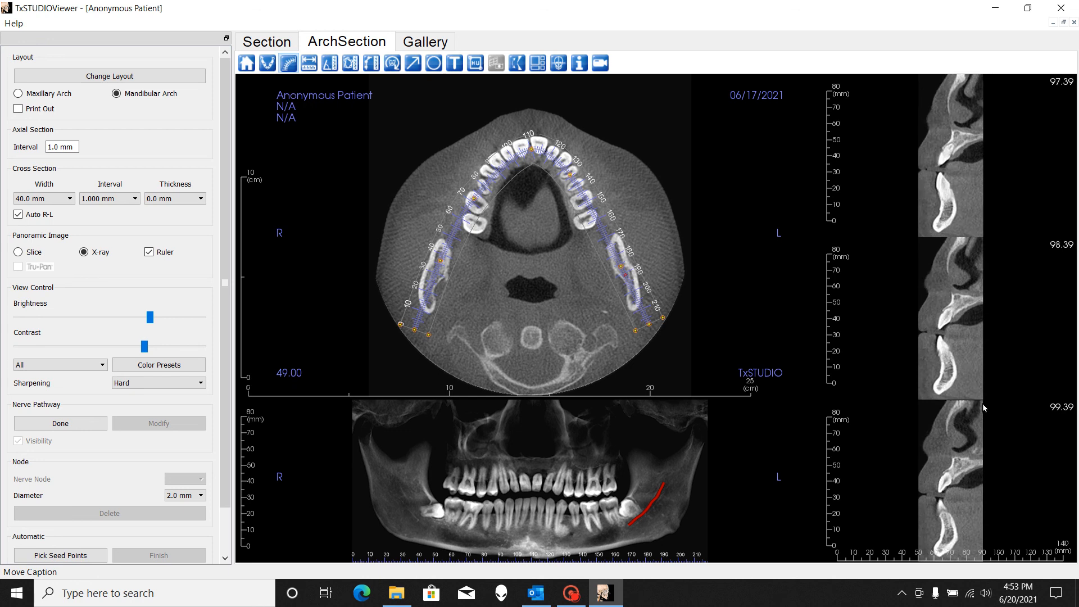
scroll(981, 409, up, 7)
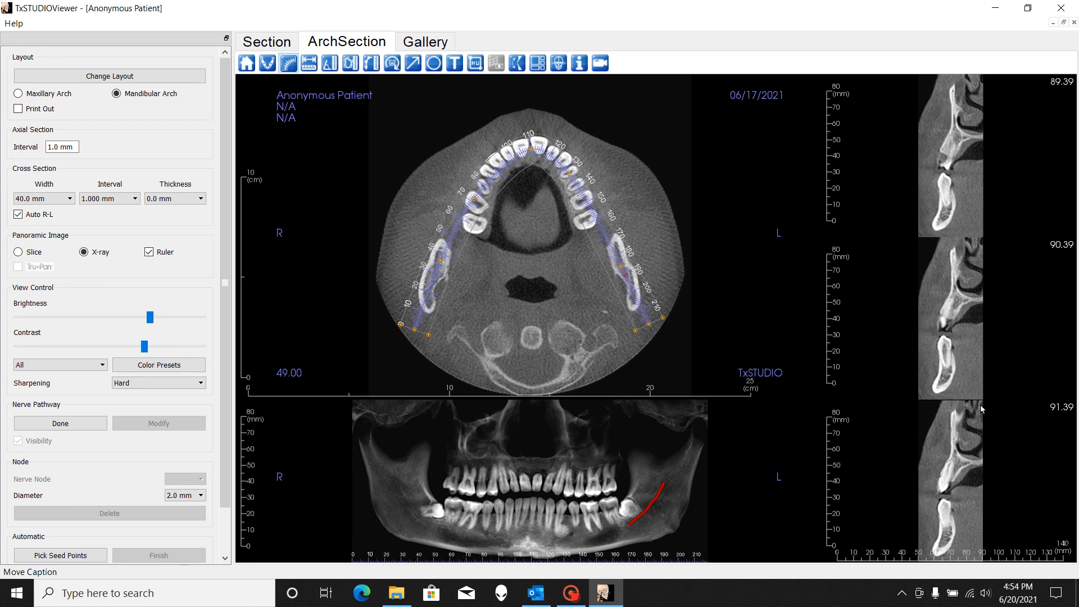
scroll(981, 410, up, 4)
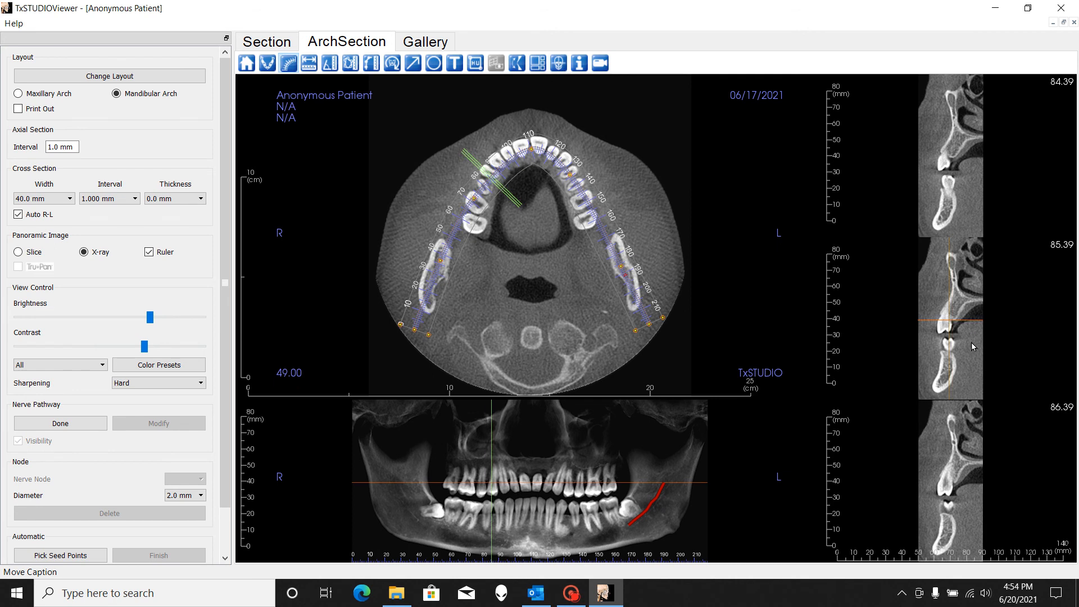
scroll(963, 342, up, 4)
scroll(963, 340, down, 14)
scroll(963, 336, down, 13)
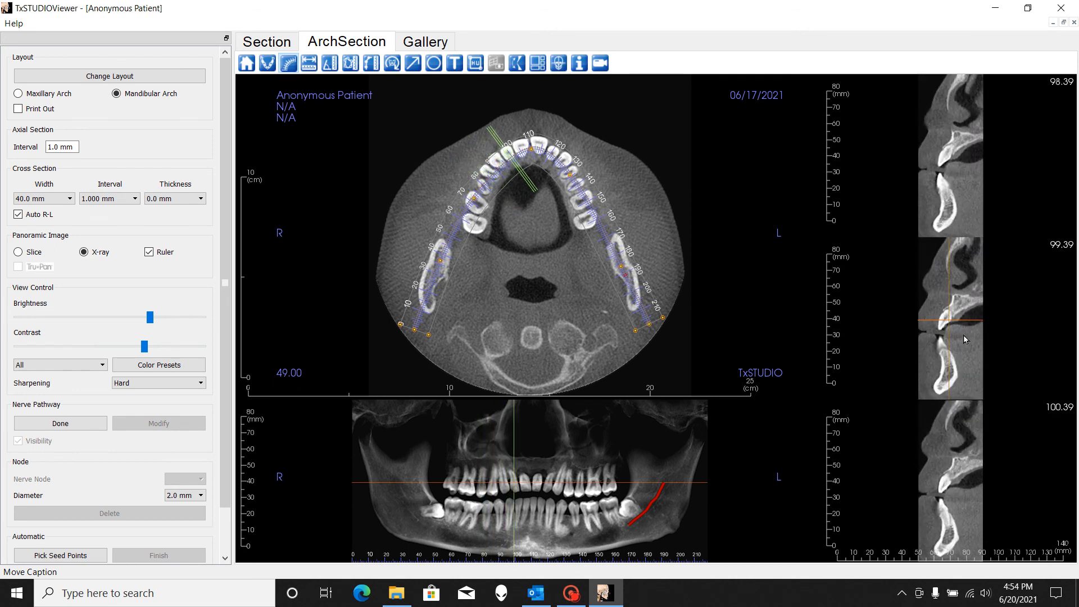
scroll(963, 336, down, 14)
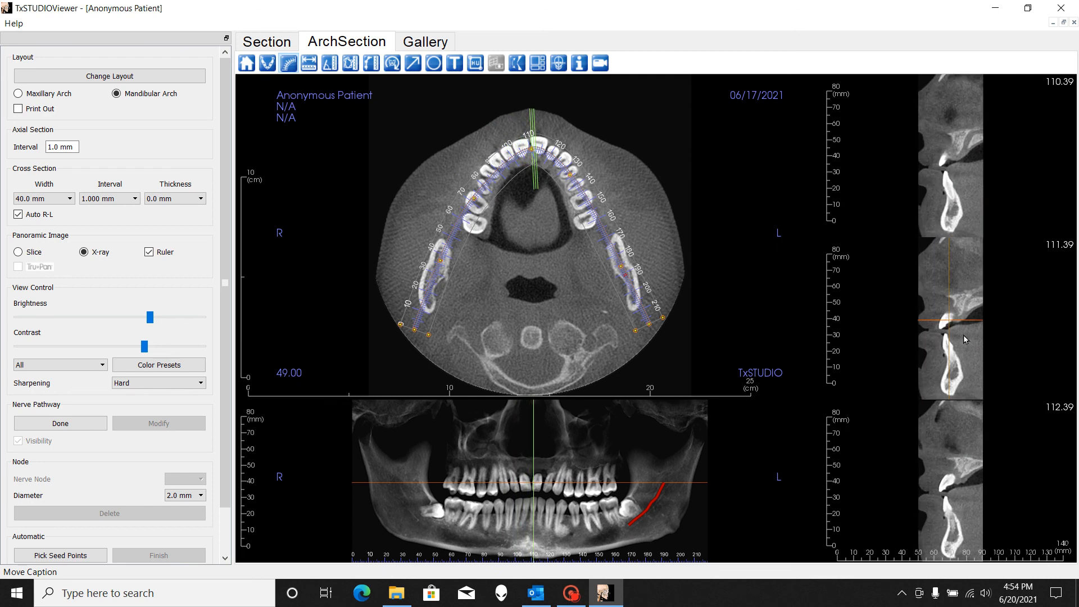
scroll(965, 339, down, 10)
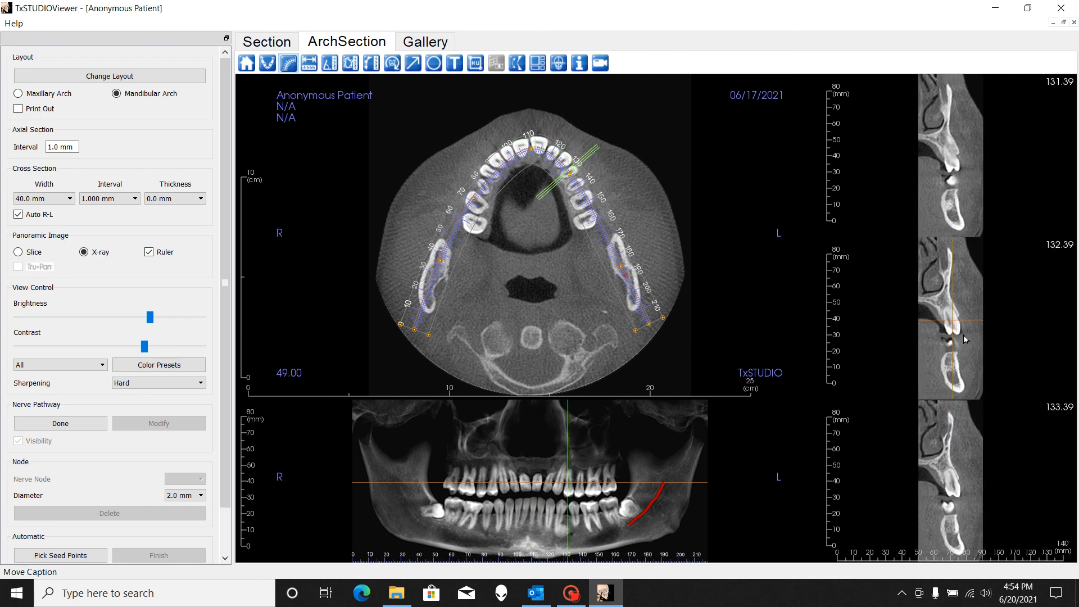
scroll(964, 340, down, 1)
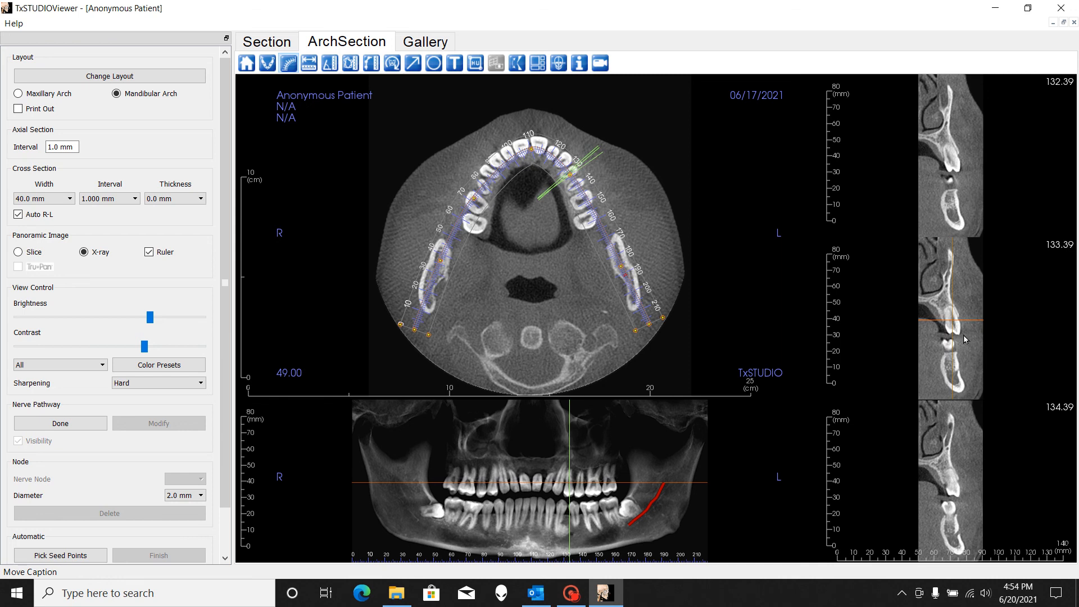
click(960, 536)
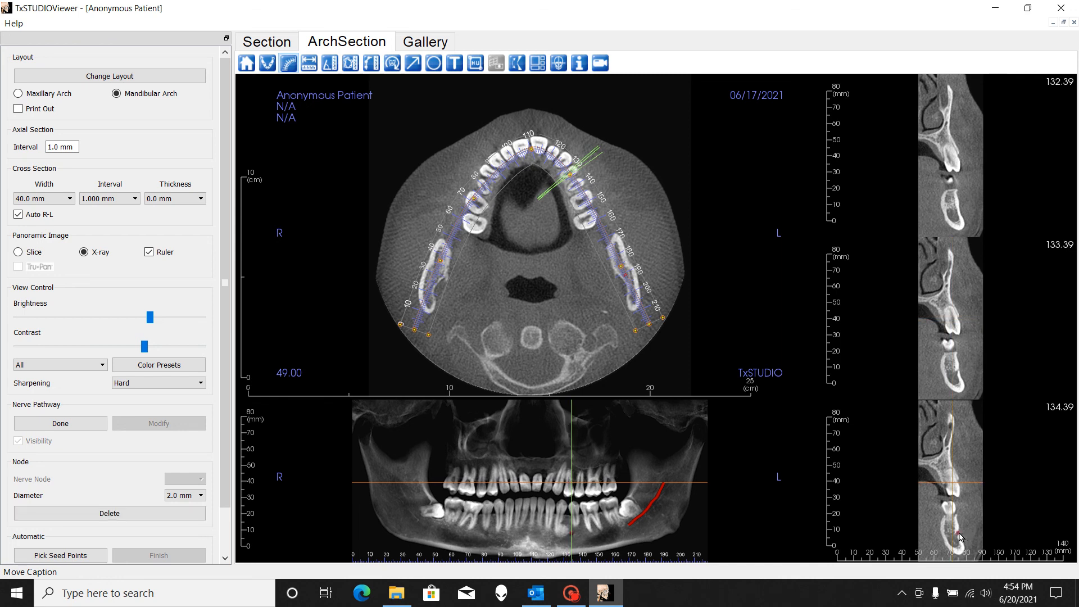
- Continue the second nerve pathway through the mandible on the cross-sections up to 136.39 and finish it
scroll(999, 419, down, 2)
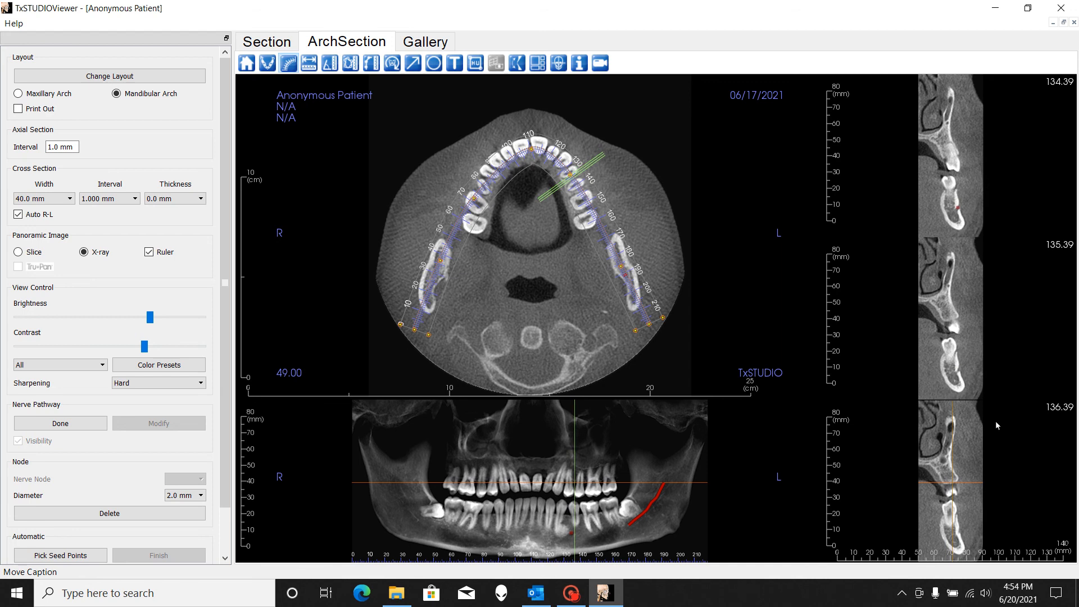
scroll(996, 422, up, 1)
scroll(996, 422, down, 1)
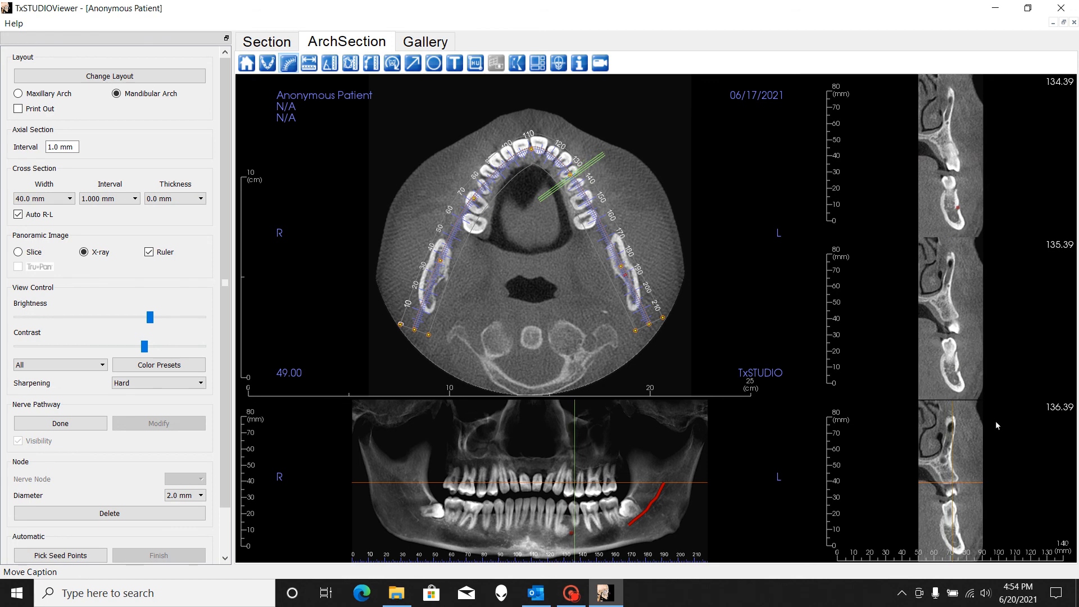
click(956, 208)
click(957, 371)
click(956, 534)
scroll(997, 499, down, 1)
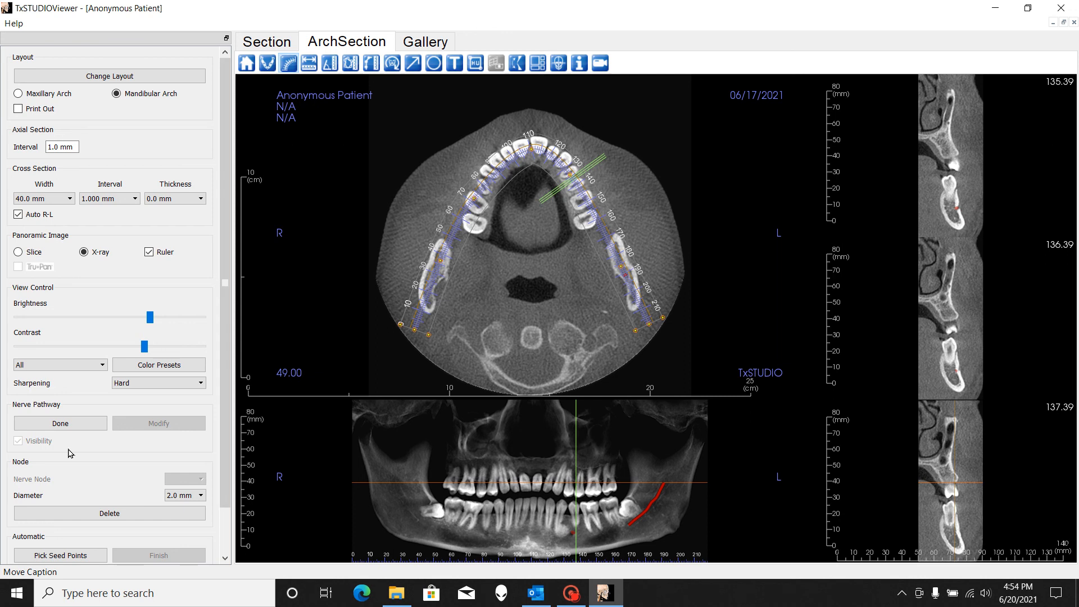
click(75, 426)
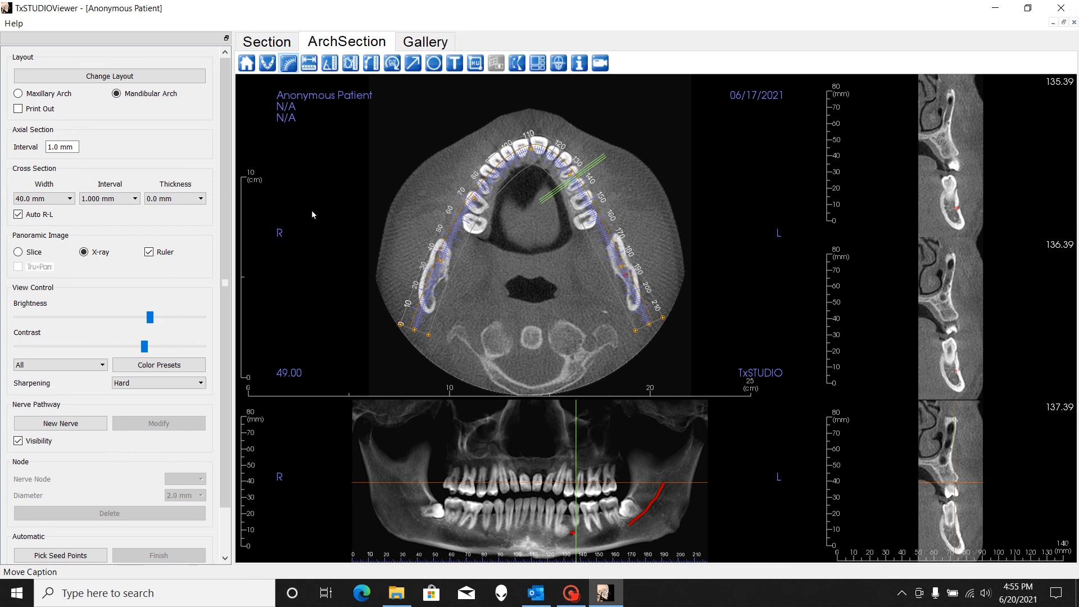
- Move the panoramic image within its view, and zoom it in and back out
mouse_move(486, 461)
shift+mouse_down()
mouse_move(464, 464)
mouse_move(503, 470)
mouse_move(438, 467)
mouse_move(555, 465)
mouse_move(501, 453)
mouse_move(507, 521)
mouse_move(407, 472)
mouse_move(425, 456)
mouse_move(533, 479)
mouse_move(535, 503)
mouse_move(508, 436)
mouse_move(474, 487)
mouse_move(588, 494)
mouse_move(496, 484)
mouse_move(555, 466)
mouse_move(497, 445)
mouse_move(565, 468)
mouse_move(515, 455)
mouse_move(523, 438)
mouse_move(499, 450)
shift+mouse_up()
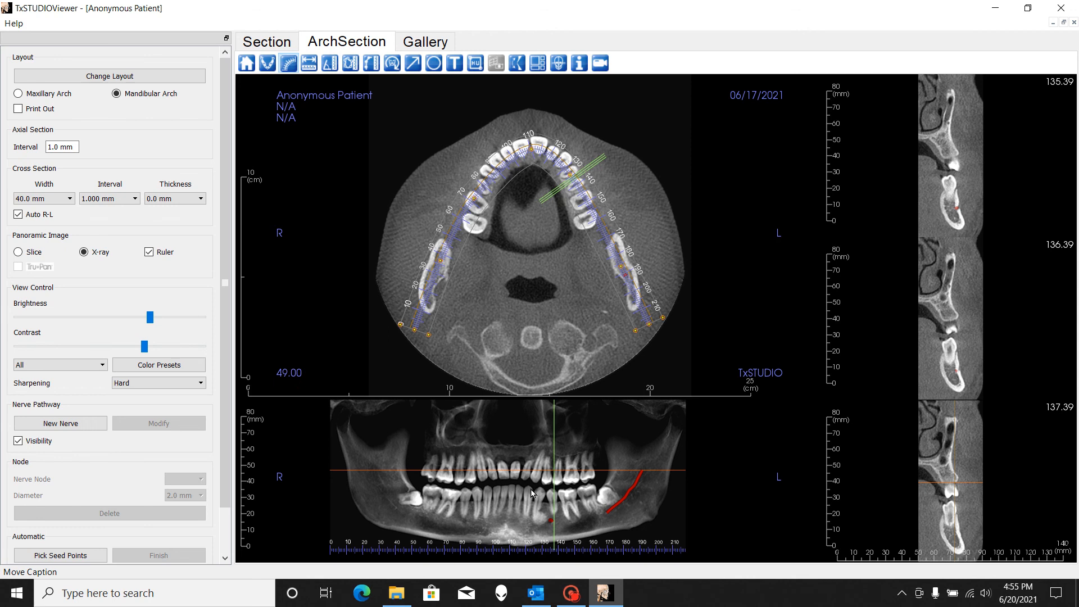
scroll(531, 492, down, 2)
scroll(531, 491, up, 3)
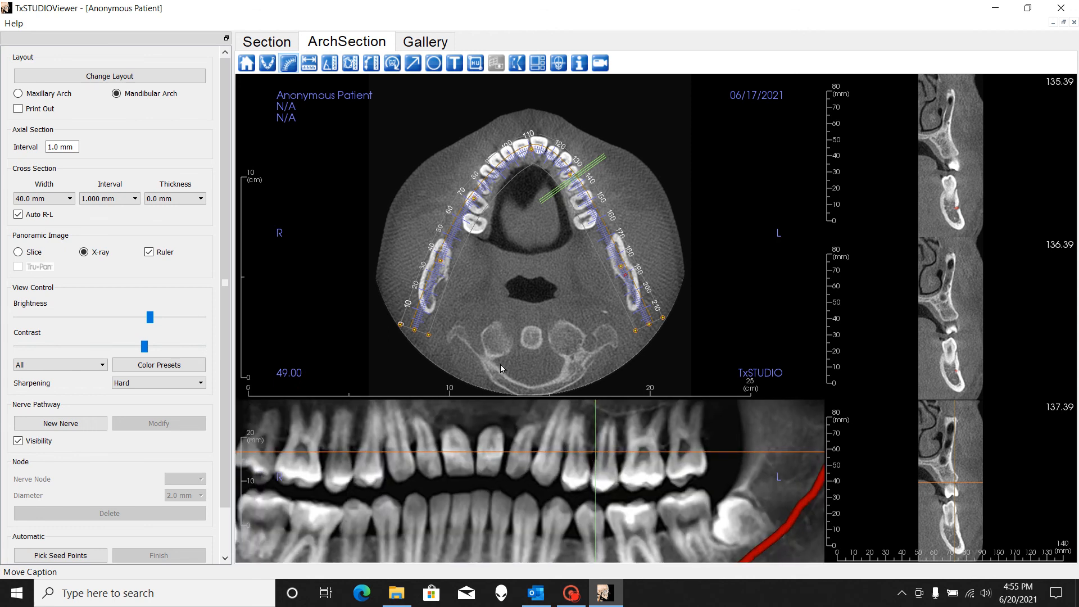
scroll(515, 416, down, 1)
ctrl+drag(522, 437, 538, 479)
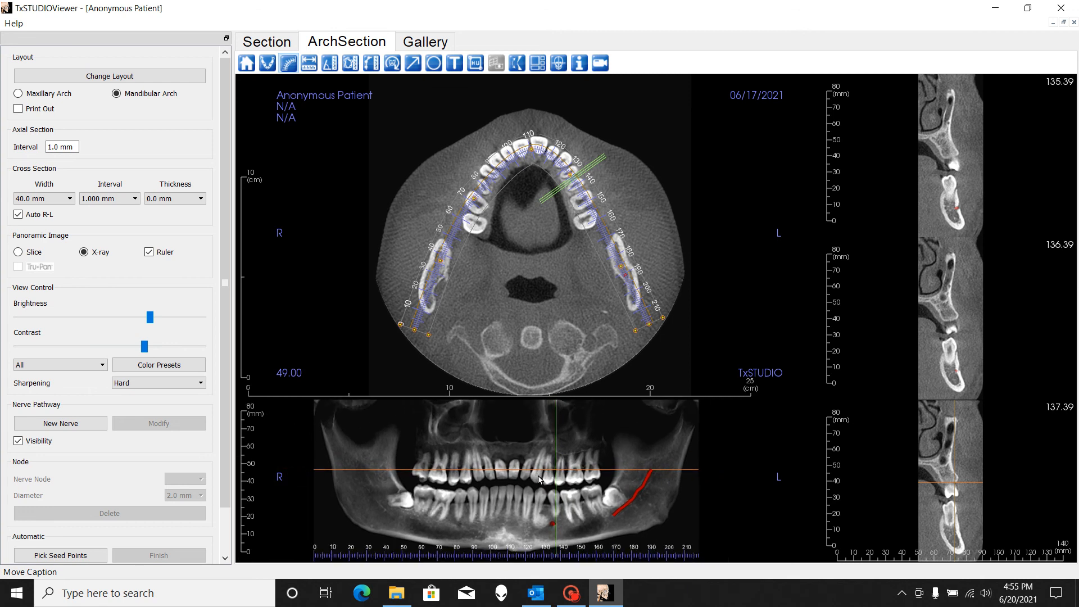
- Enlarge the panoramic image to fill the whole viewing area, and capture two rectangular screen snips of it, the second cropped slightly tighter
double_click(515, 468)
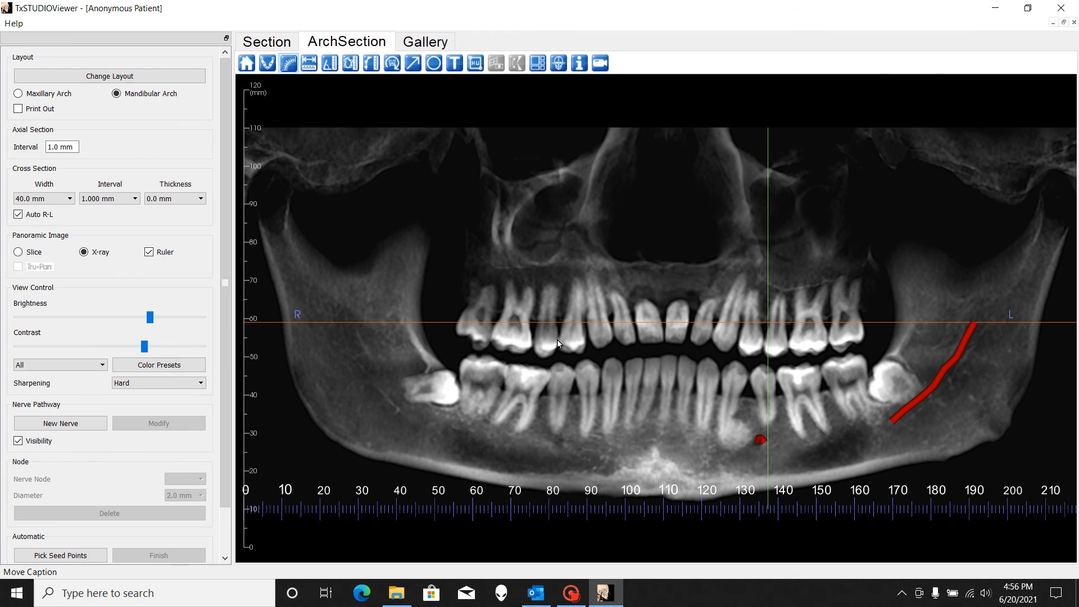
key(super+shift+s)
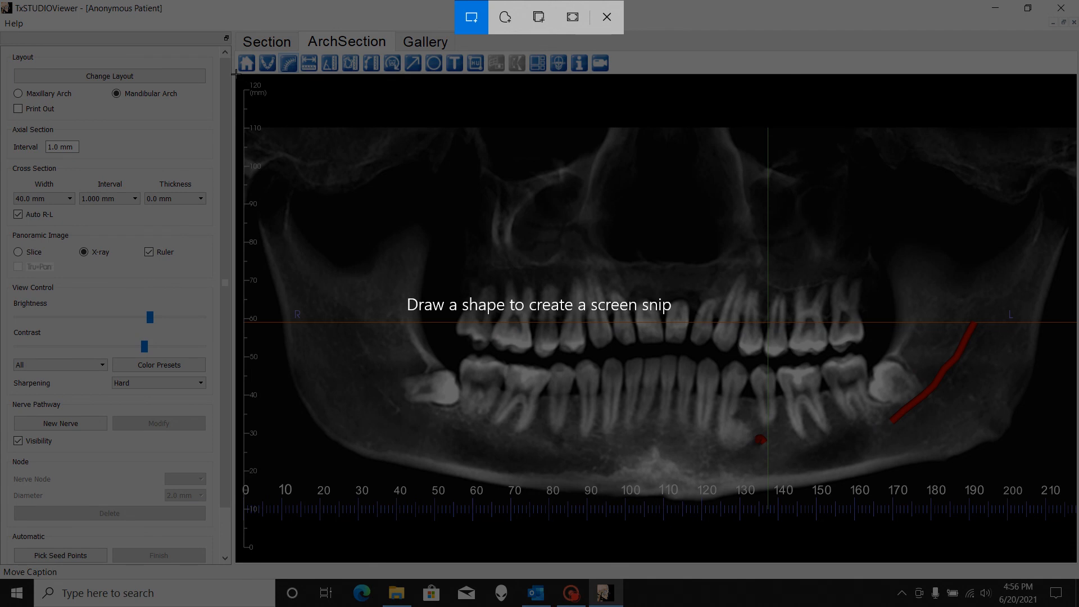
drag(235, 73, 1075, 557)
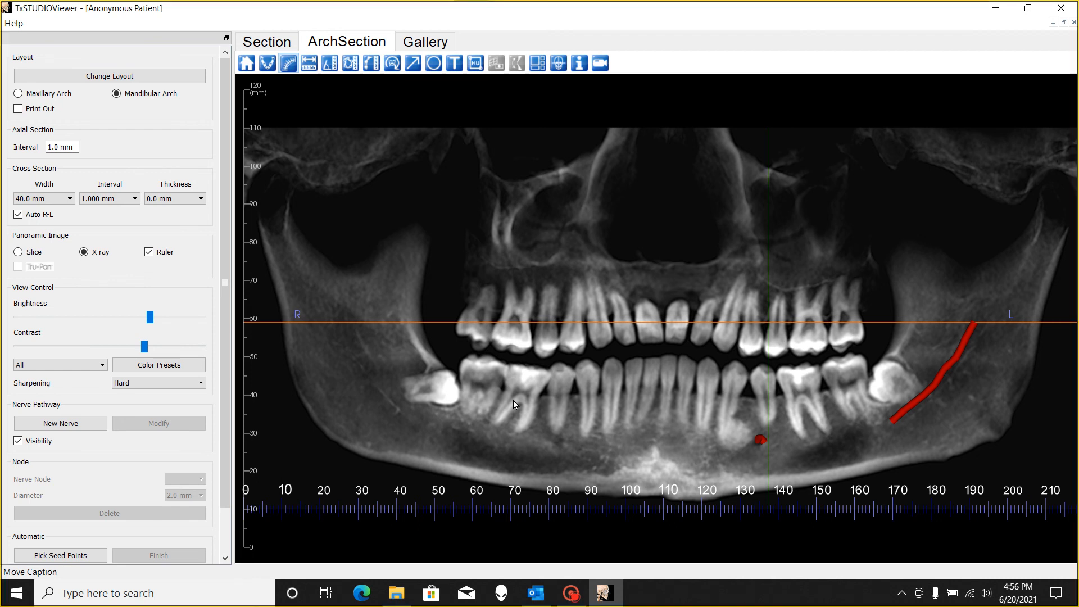
key(super+shift+s)
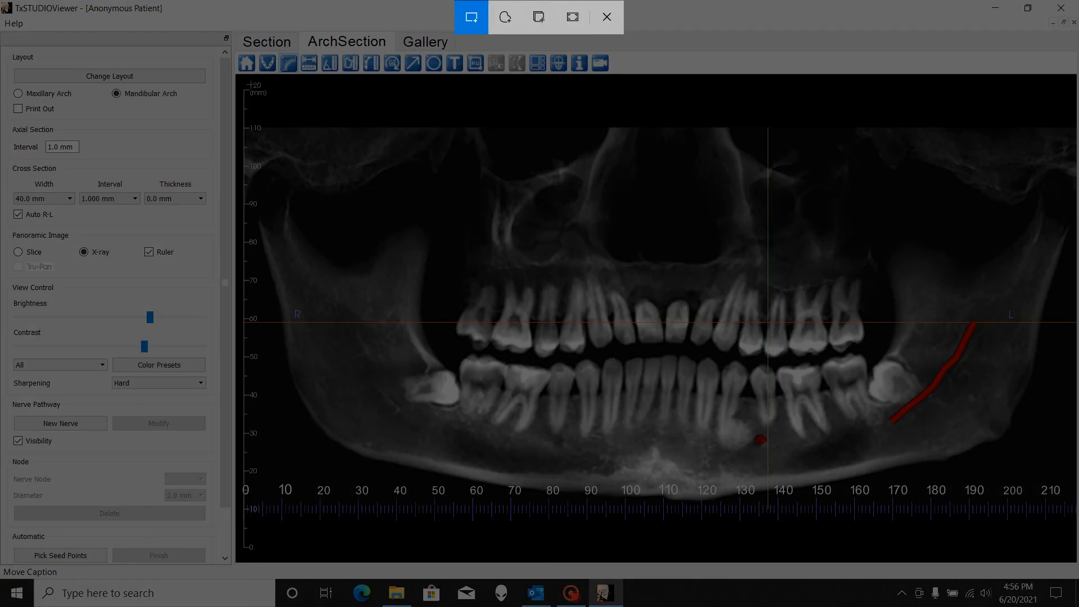
mouse_move(243, 84)
mouse_down()
mouse_move(308, 174)
mouse_move(812, 489)
mouse_move(1067, 531)
mouse_up()
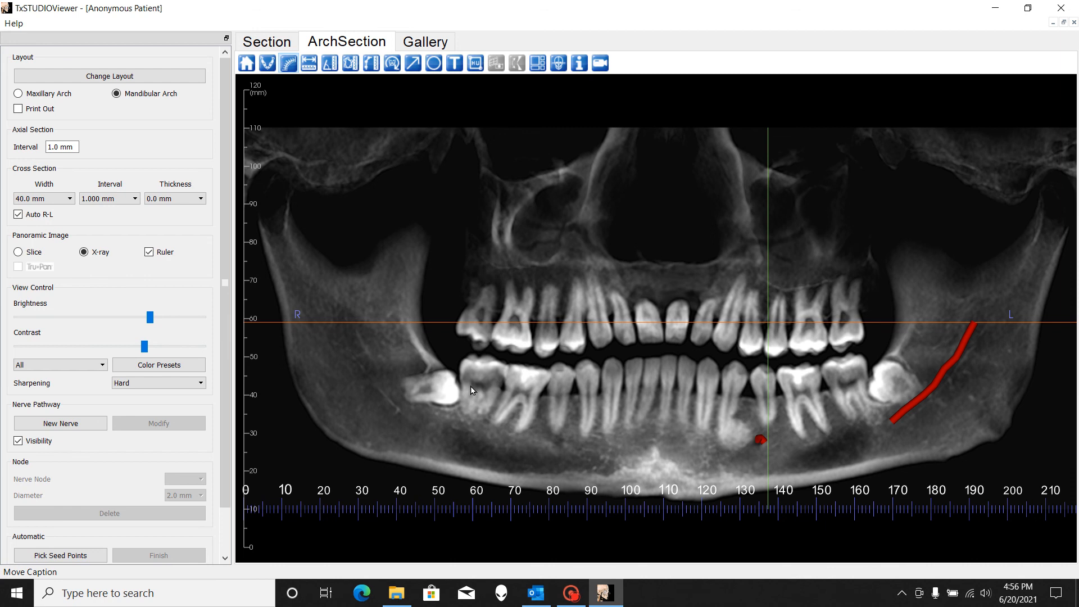
- View the Gallery, and return to the enlarged panoramic image in ArchSection
click(428, 46)
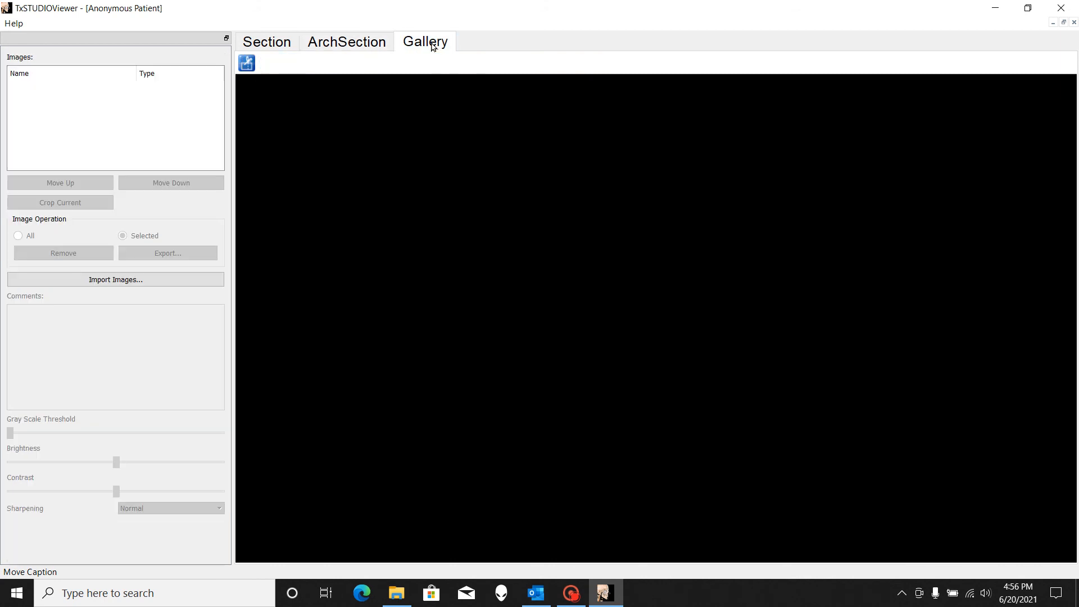
click(366, 41)
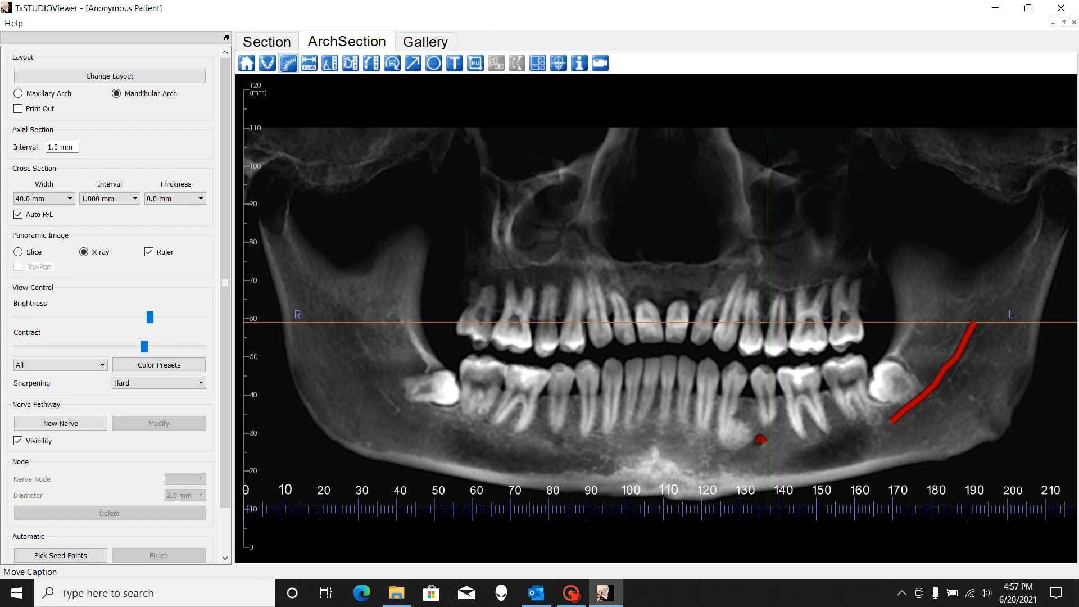
click(571, 593)
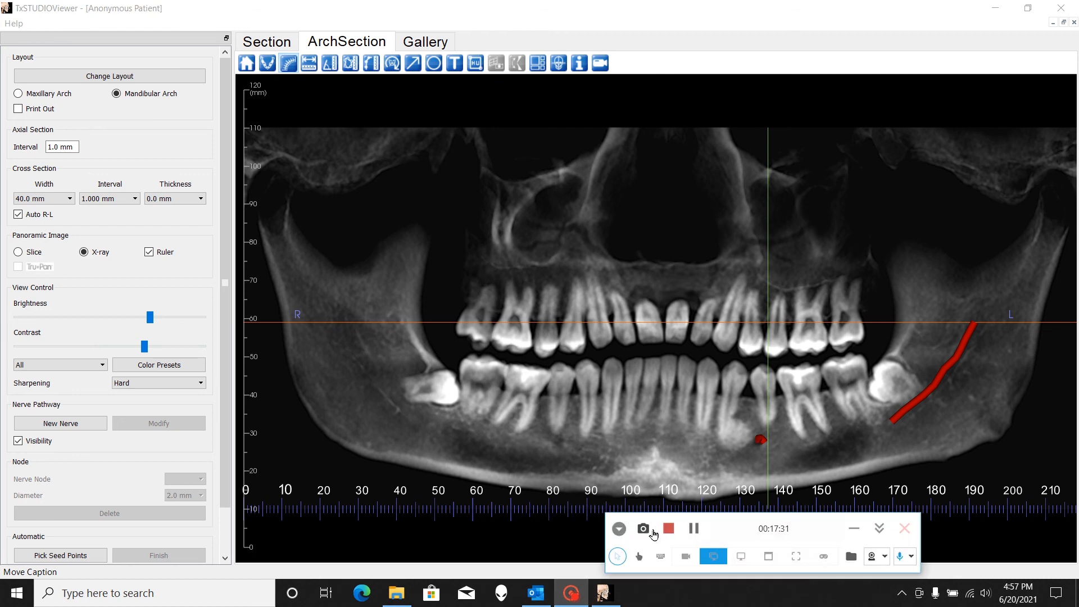